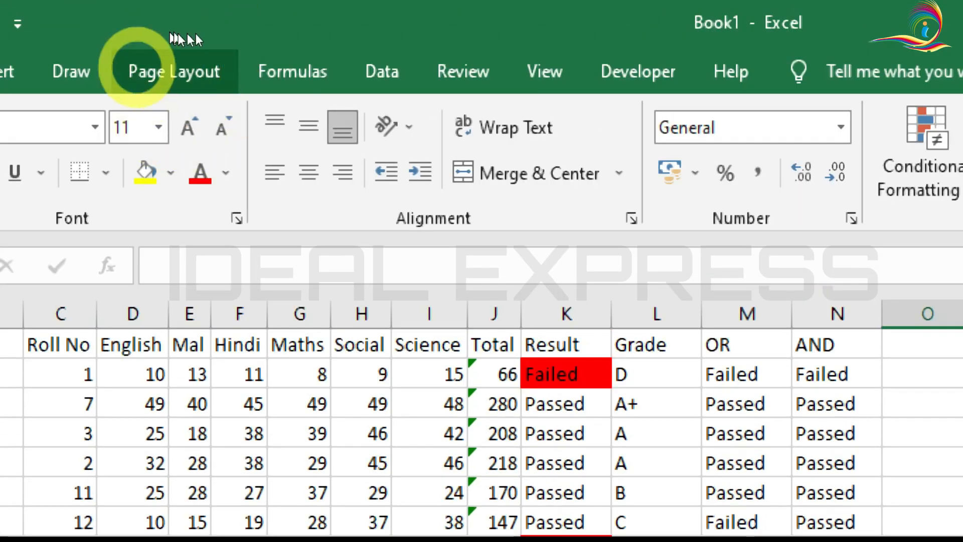
# - Open the custom margin settings and set the top and bottom page margins to 0.9
pyautogui.click(212, 36)
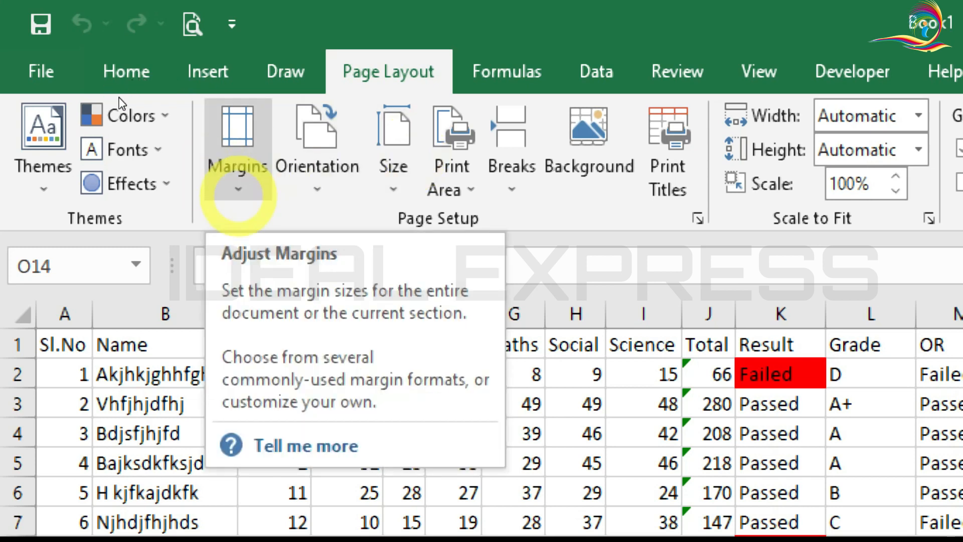
pyautogui.click(238, 186)
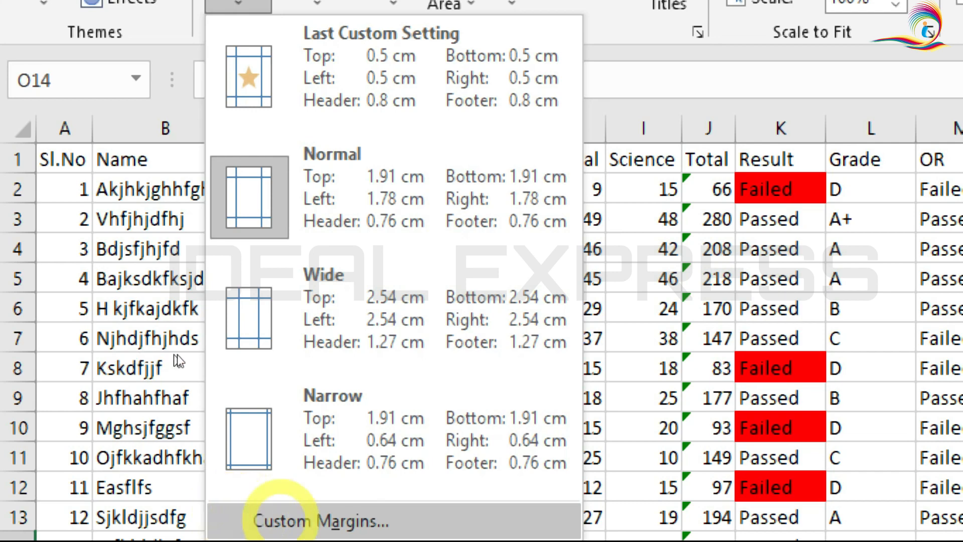
pyautogui.click(346, 520)
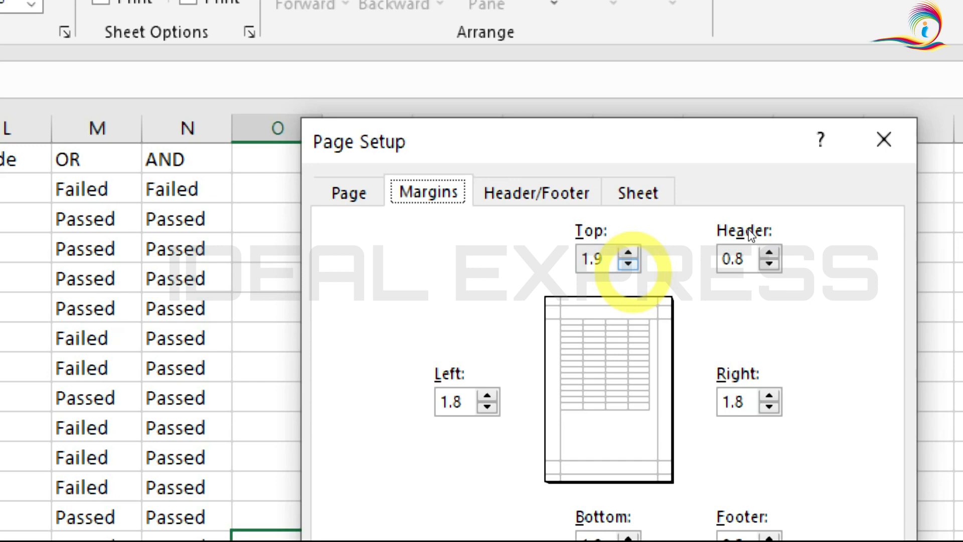
pyautogui.click(627, 263)
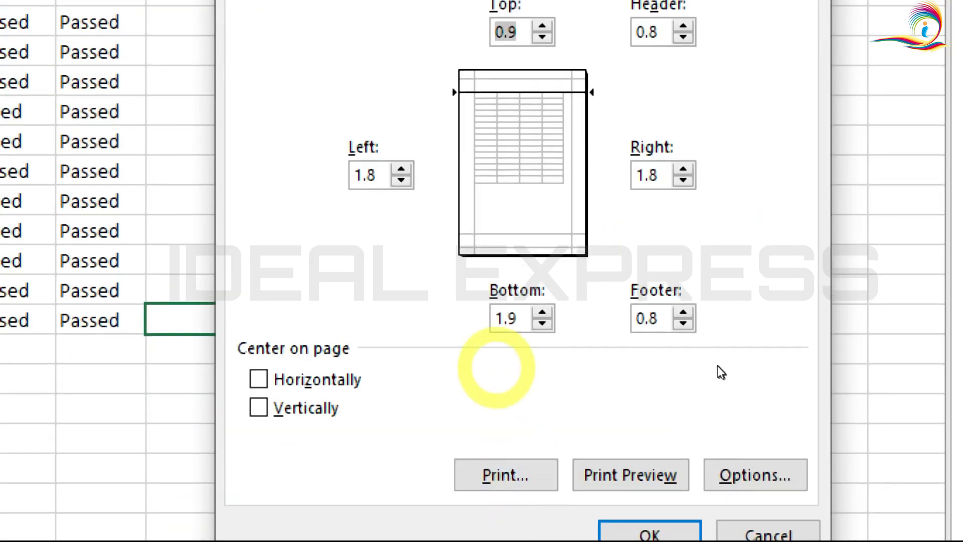
pyautogui.click(541, 323)
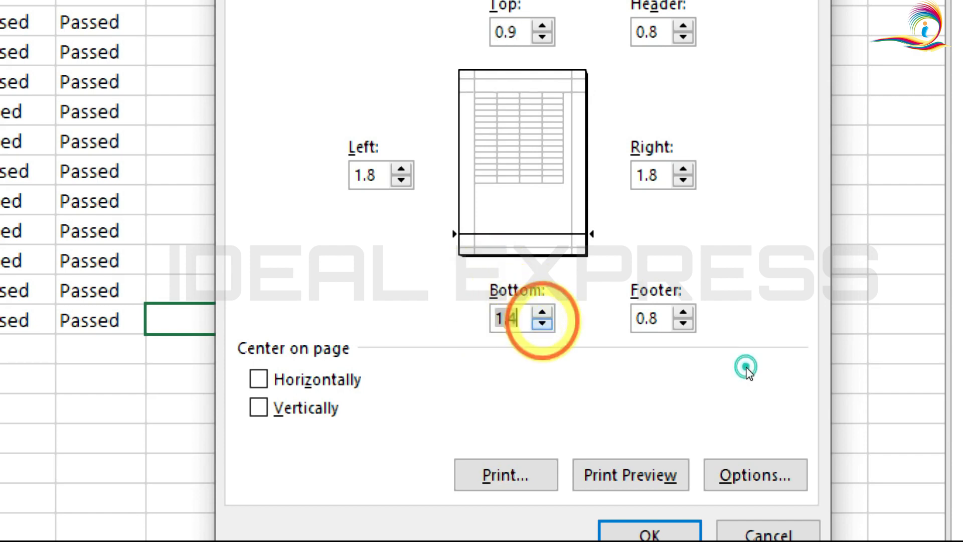
pyautogui.click(541, 324)
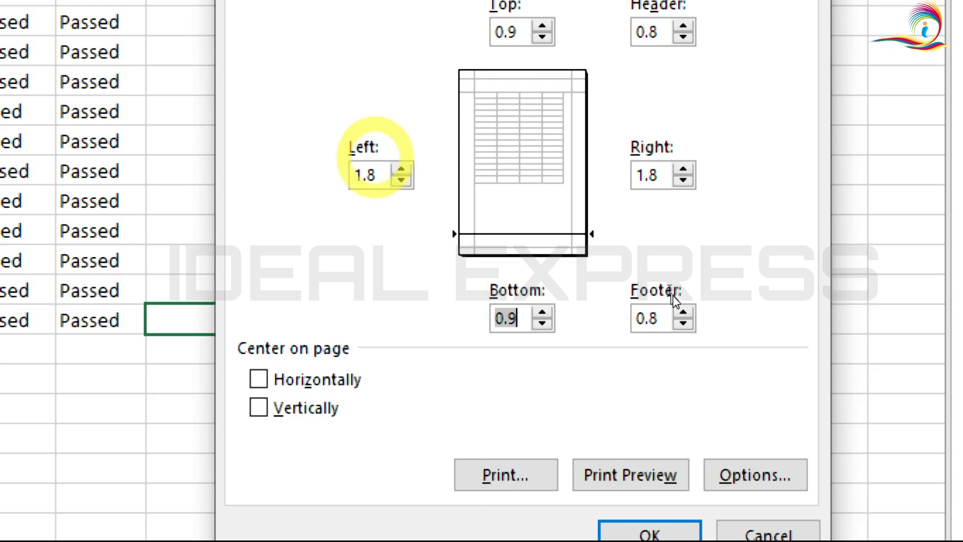
# - Set the left and right page margins to 0.3
pyautogui.click(401, 181)
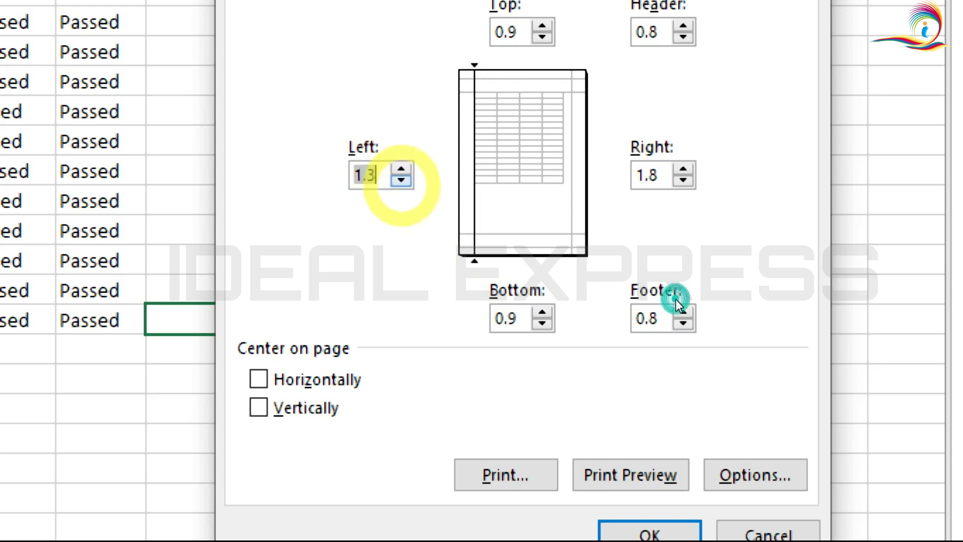
pyautogui.click(401, 181)
pyautogui.click(401, 181)
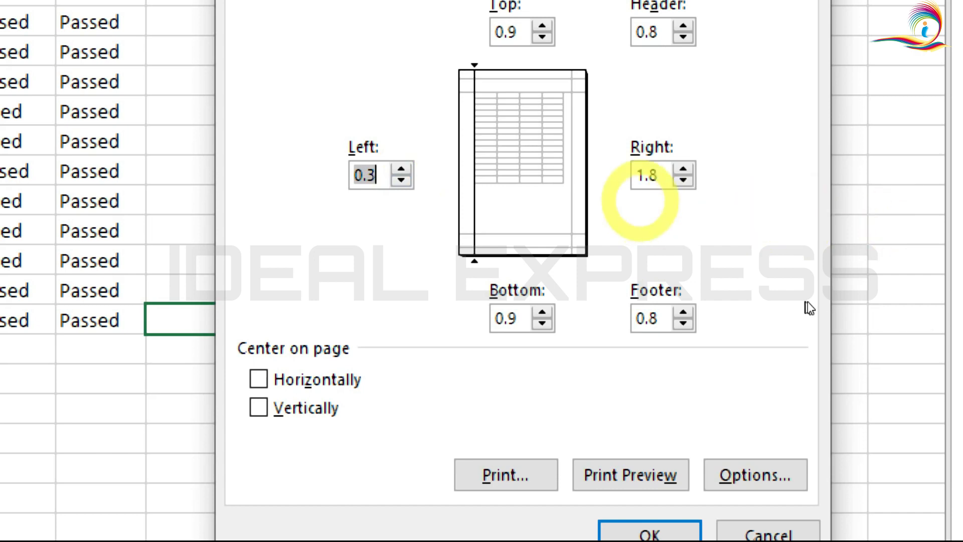
pyautogui.click(682, 180)
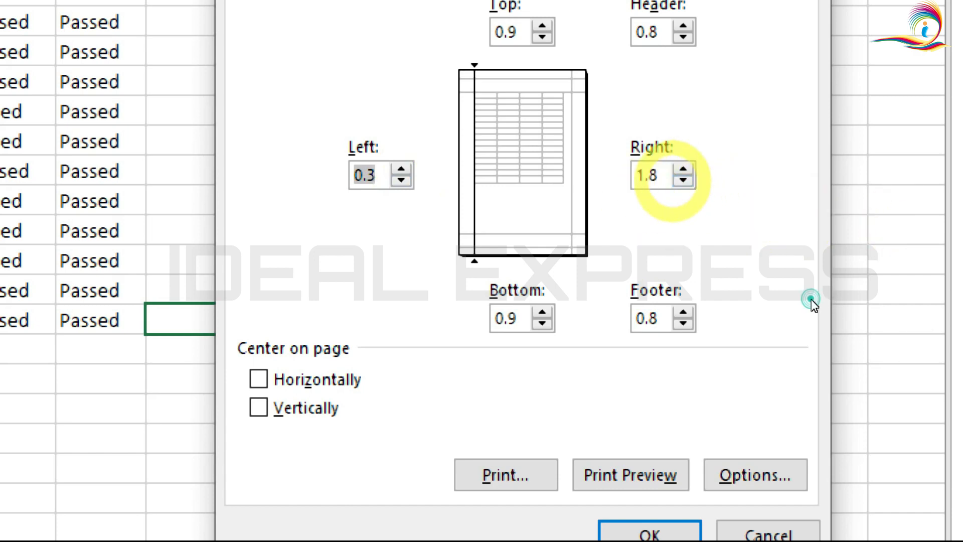
pyautogui.click(683, 180)
pyautogui.click(683, 181)
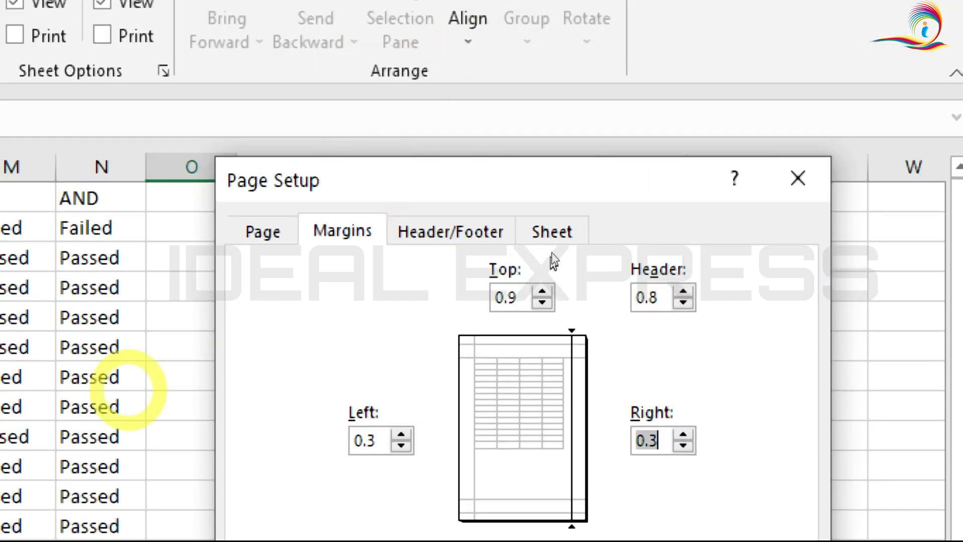
# - Change the paper size to A4 in the page setup
pyautogui.click(605, 191)
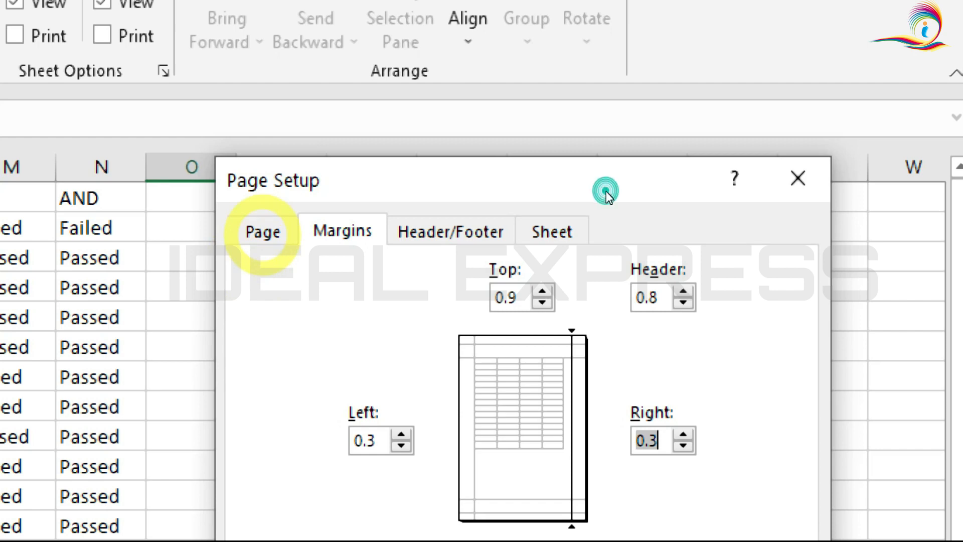
pyautogui.click(262, 233)
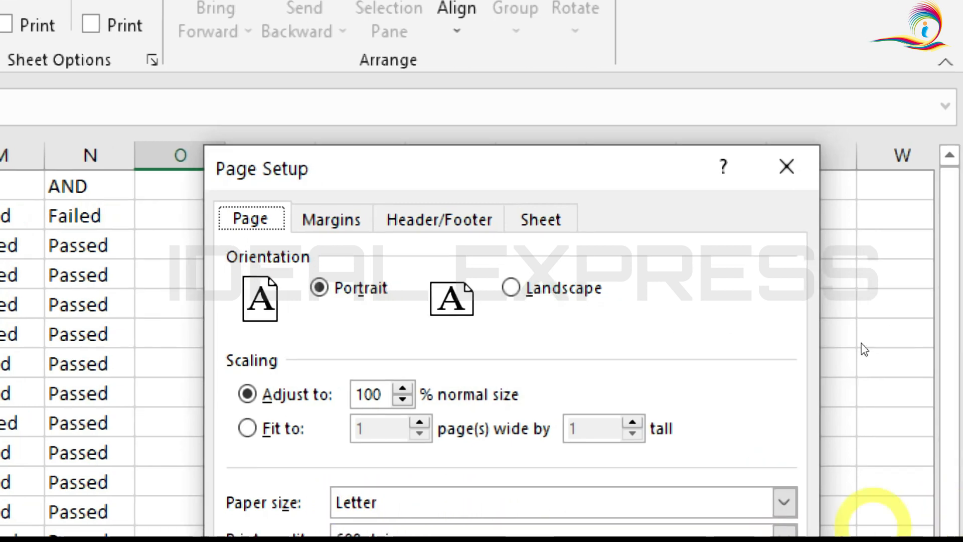
pyautogui.click(783, 500)
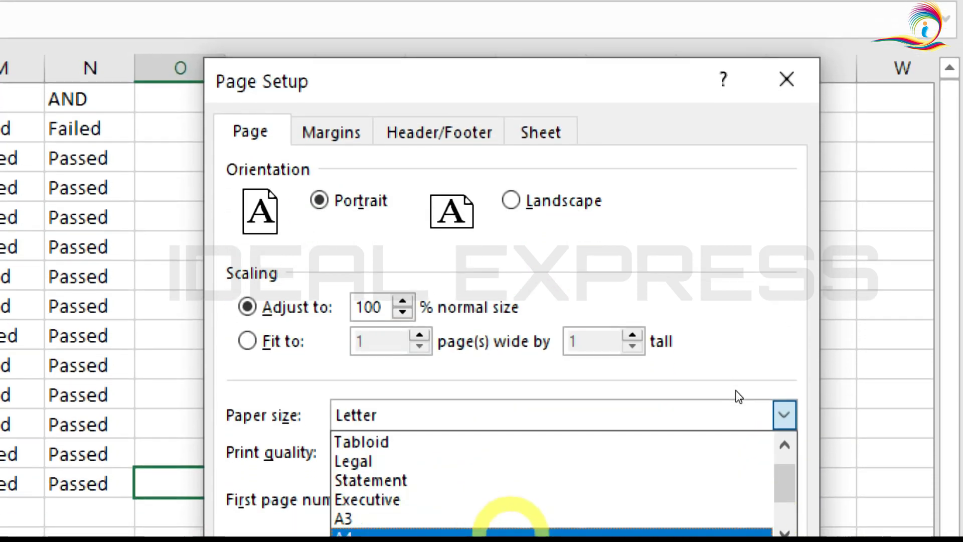
pyautogui.click(510, 532)
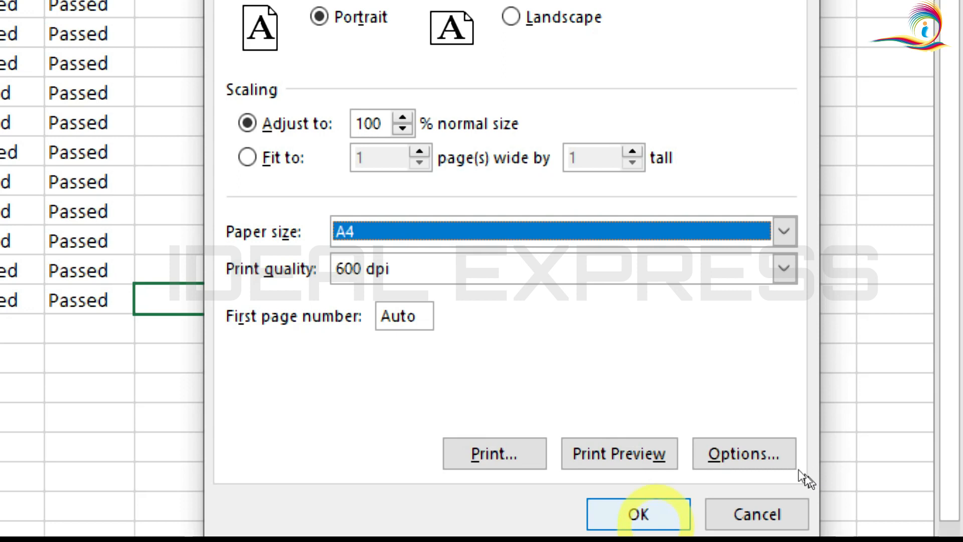
# - Add the page number to the center section of a custom header and apply the page setup
pyautogui.click(331, 104)
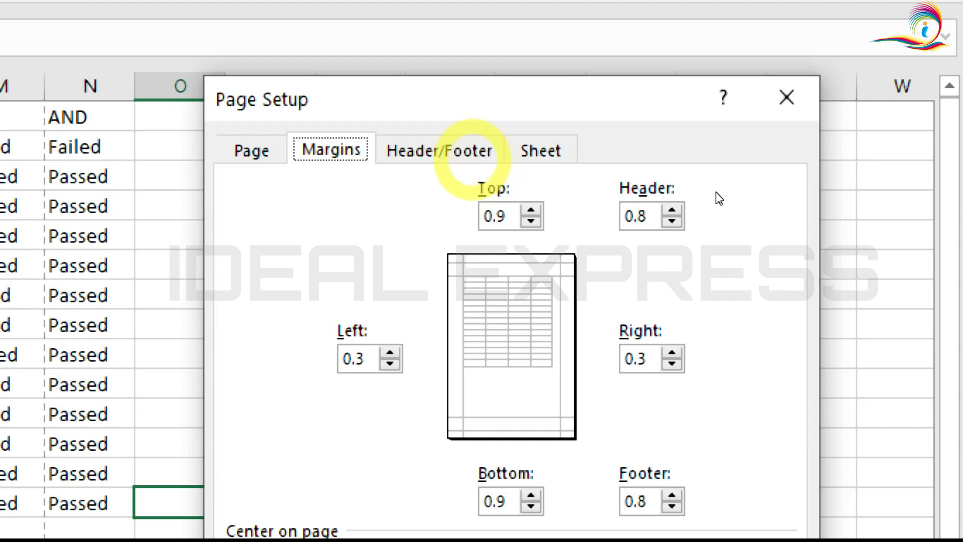
pyautogui.click(473, 152)
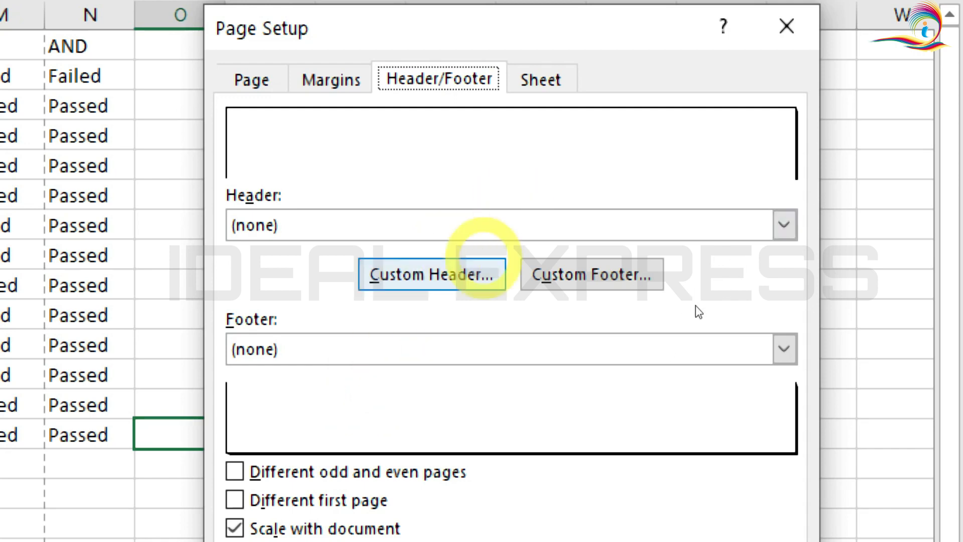
pyautogui.click(456, 271)
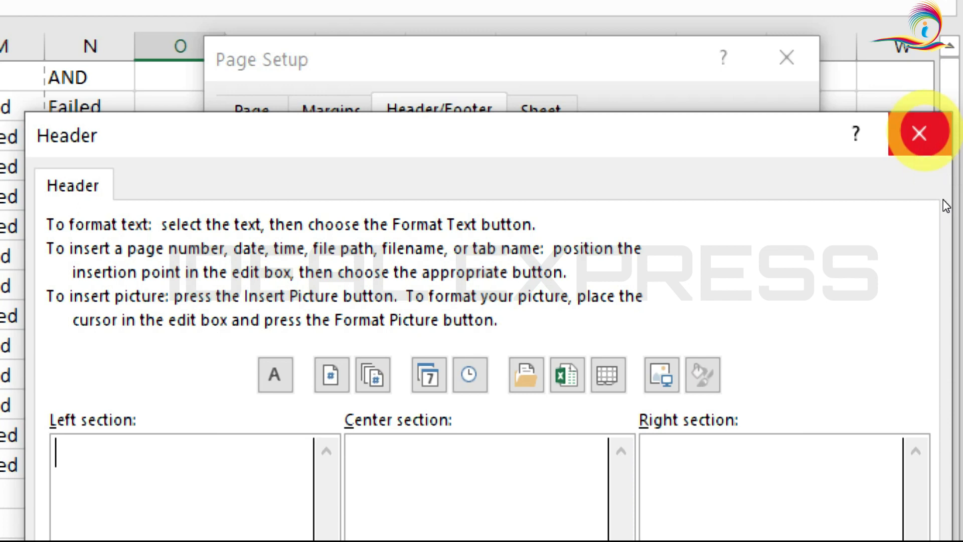
pyautogui.click(919, 133)
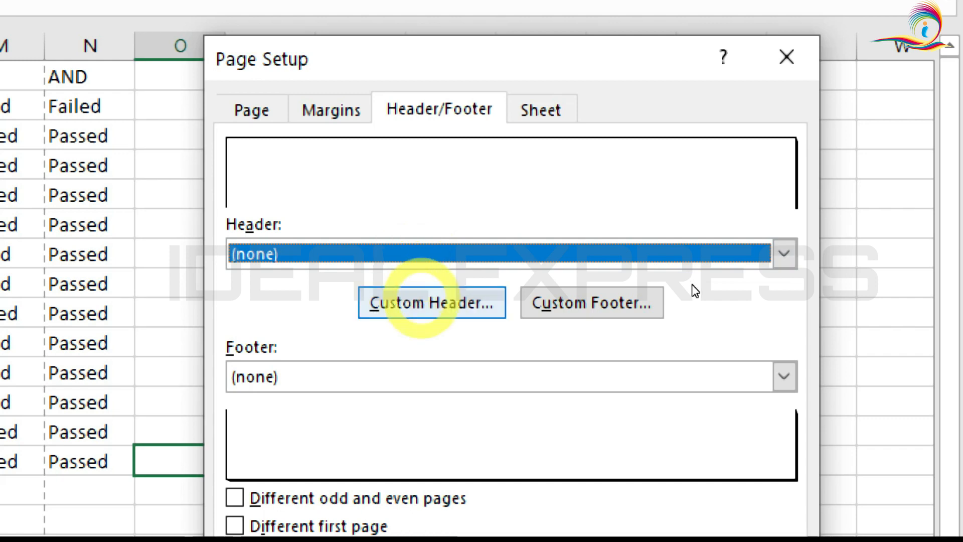
pyautogui.click(423, 303)
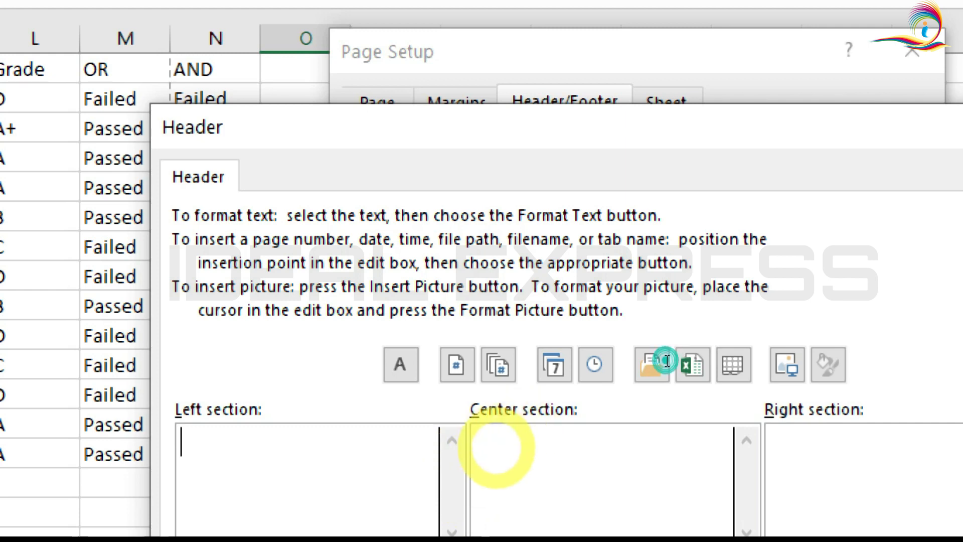
pyautogui.click(495, 446)
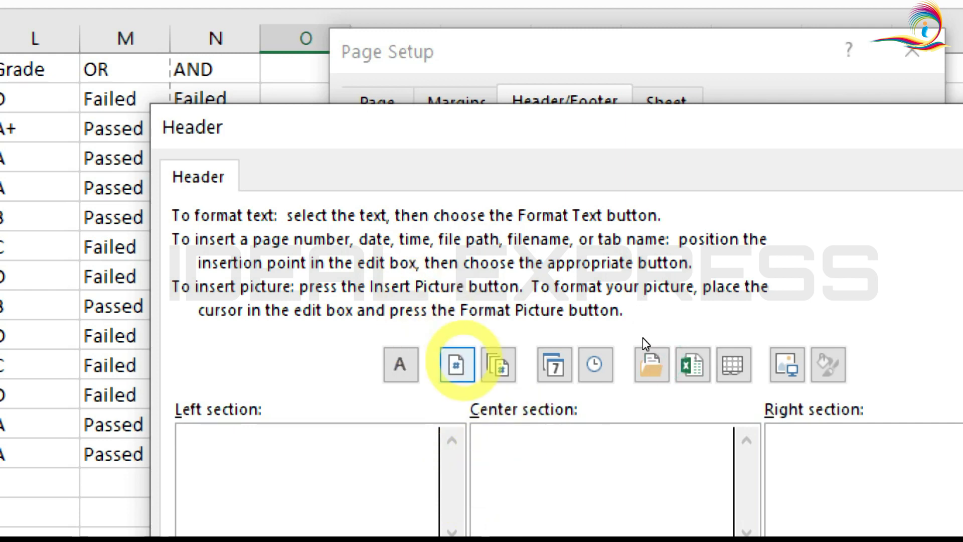
pyautogui.click(457, 364)
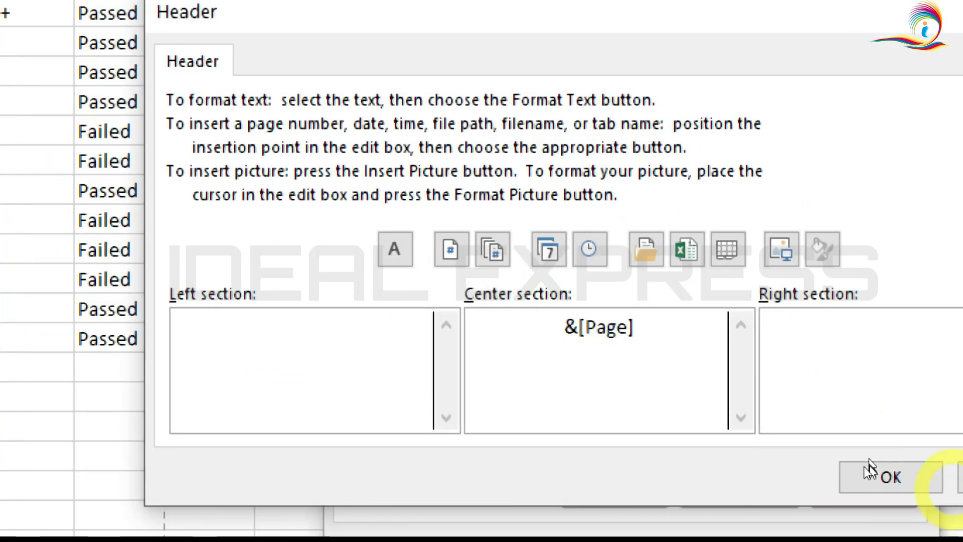
pyautogui.click(885, 471)
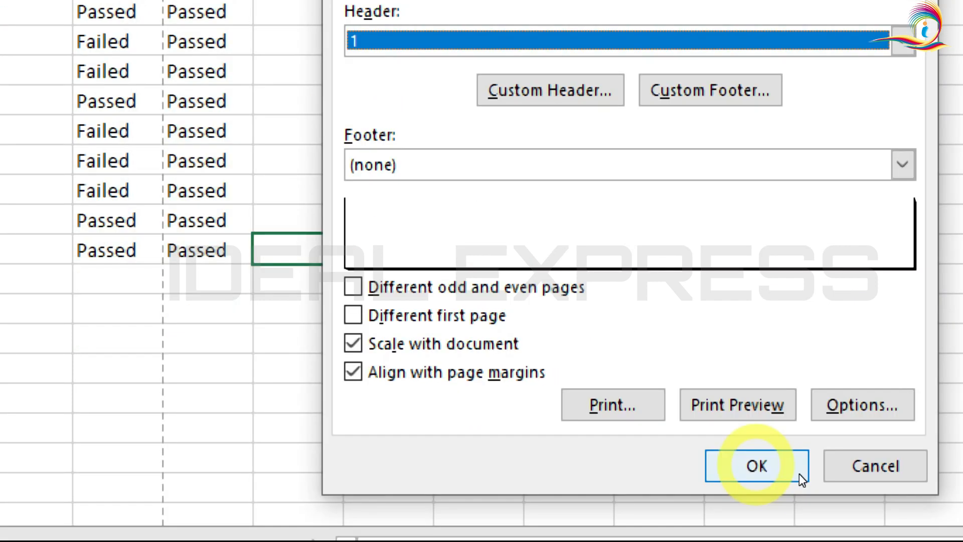
pyautogui.click(799, 473)
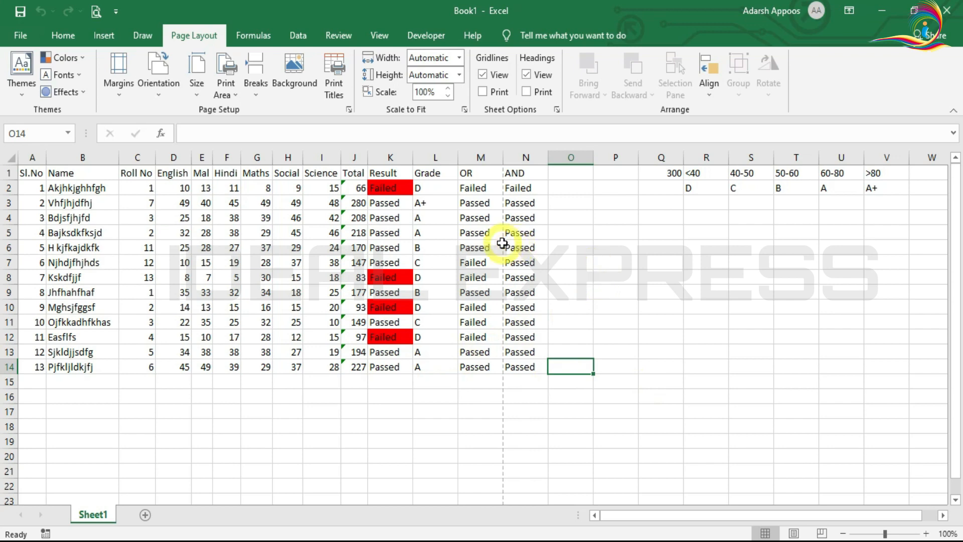
# - Open the print preview and look through both pages of the sheet
pyautogui.click(26, 40)
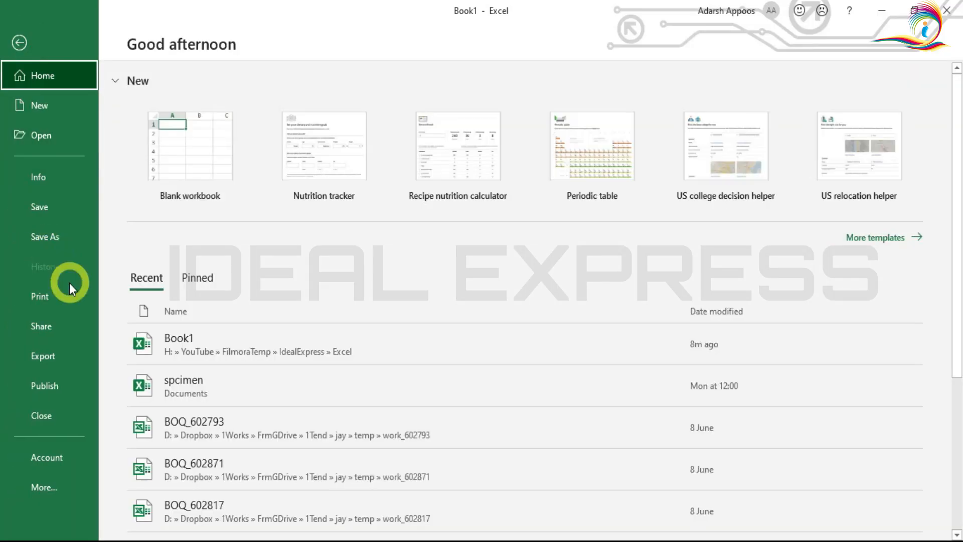
pyautogui.click(47, 297)
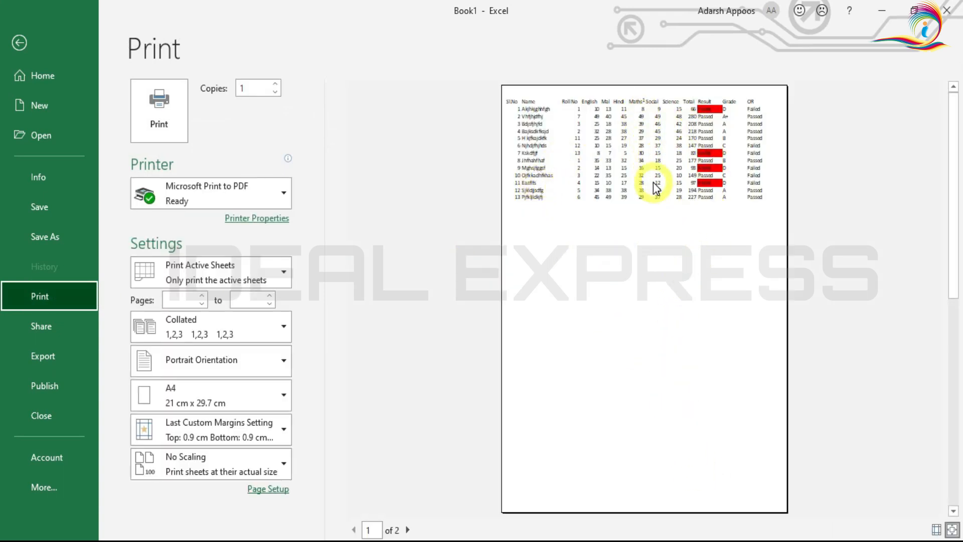
pyautogui.scroll(-1, 655, 188)
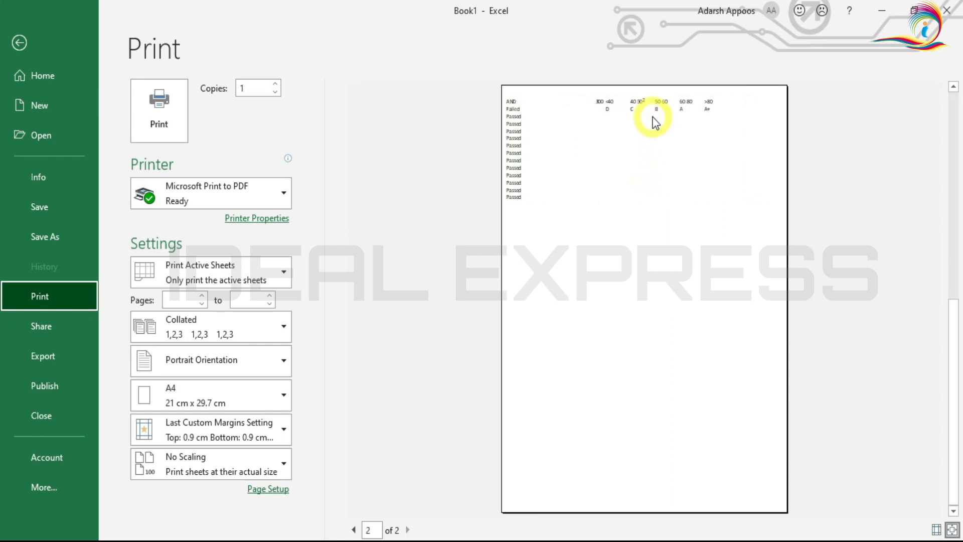
# - Return to the worksheet and insert a blank row above the column heading row
pyautogui.click(9, 174)
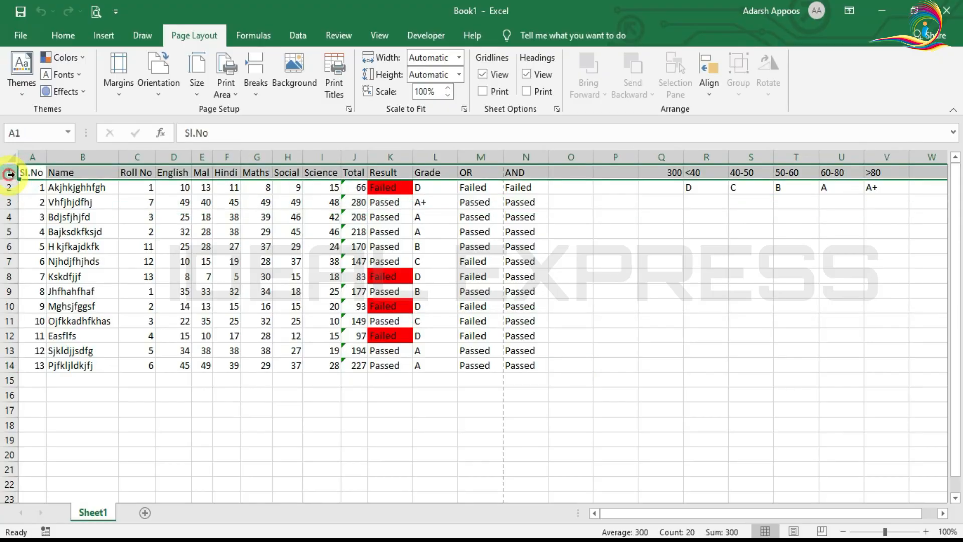
pyautogui.rightClick(9, 174)
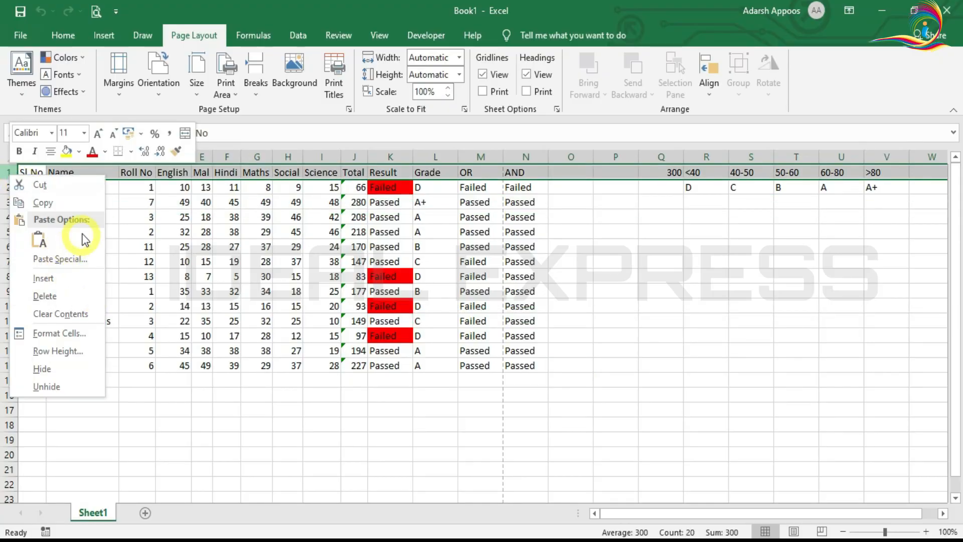
pyautogui.click(62, 277)
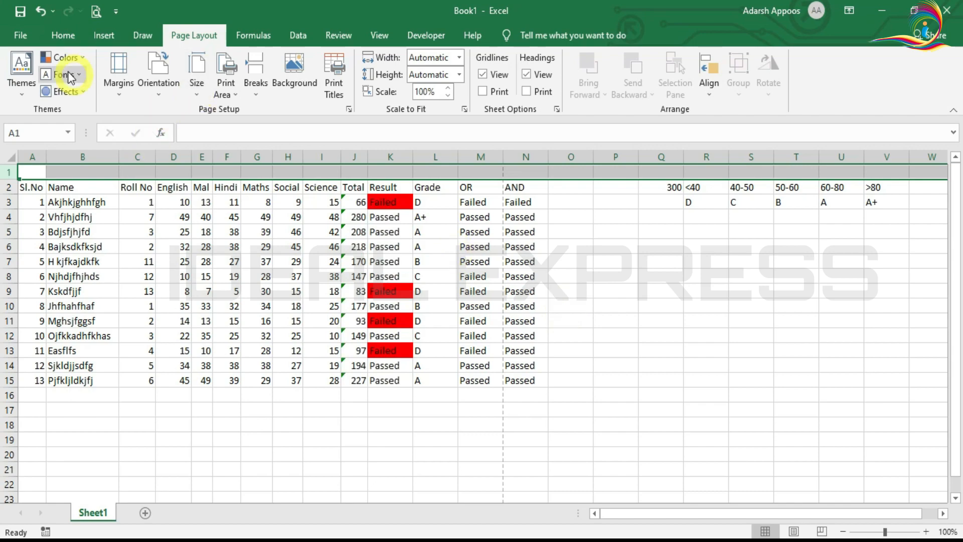
# - Check the page number header on both pages in the print preview, and return to the worksheet
pyautogui.click(21, 36)
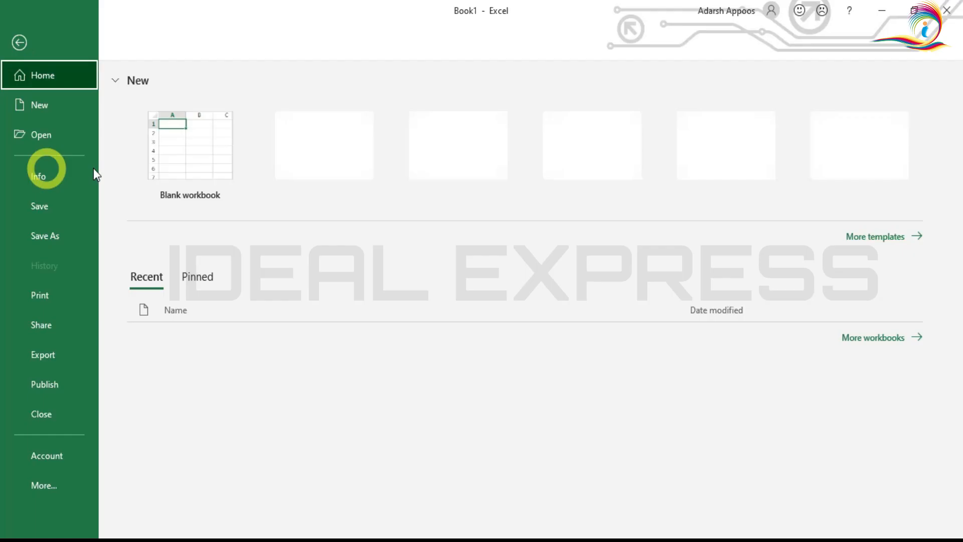
pyautogui.click(47, 300)
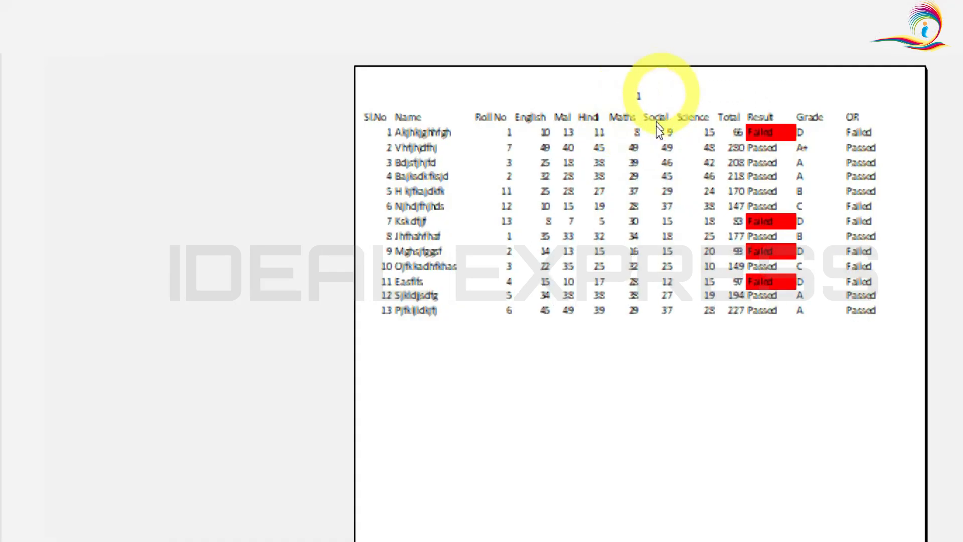
pyautogui.scroll(-1, 646, 148)
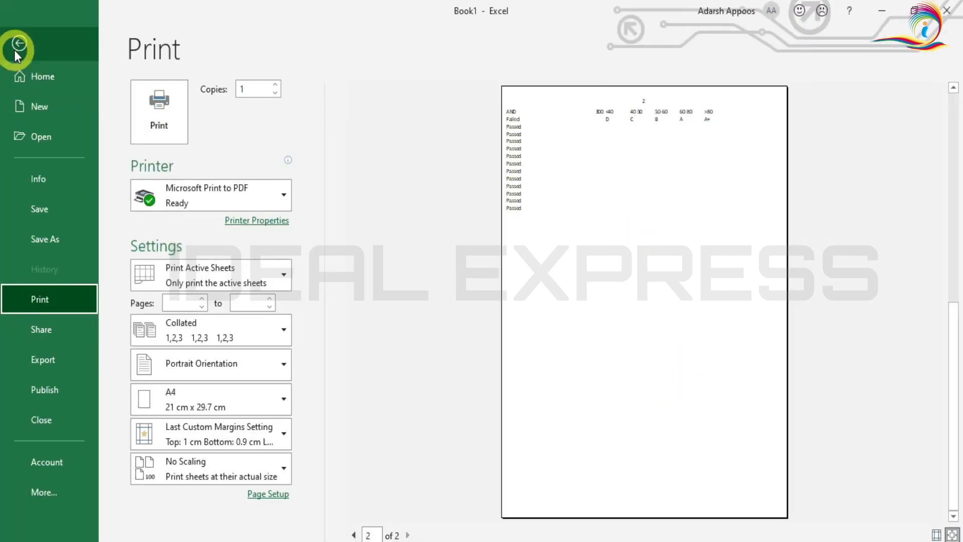
pyautogui.click(15, 51)
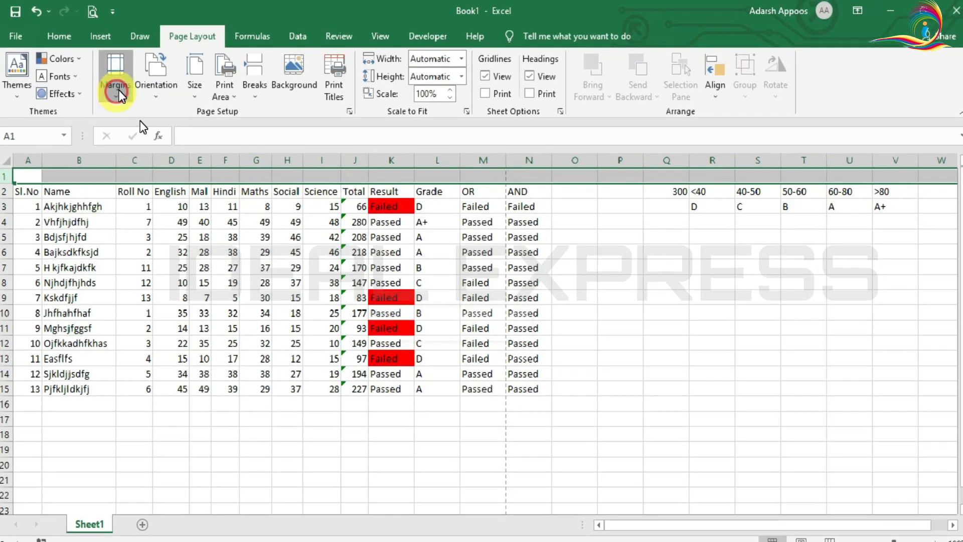
# - Set row 2 with the column headings as the row to repeat at top ($2:$2) and apply the page setup
pyautogui.click(119, 75)
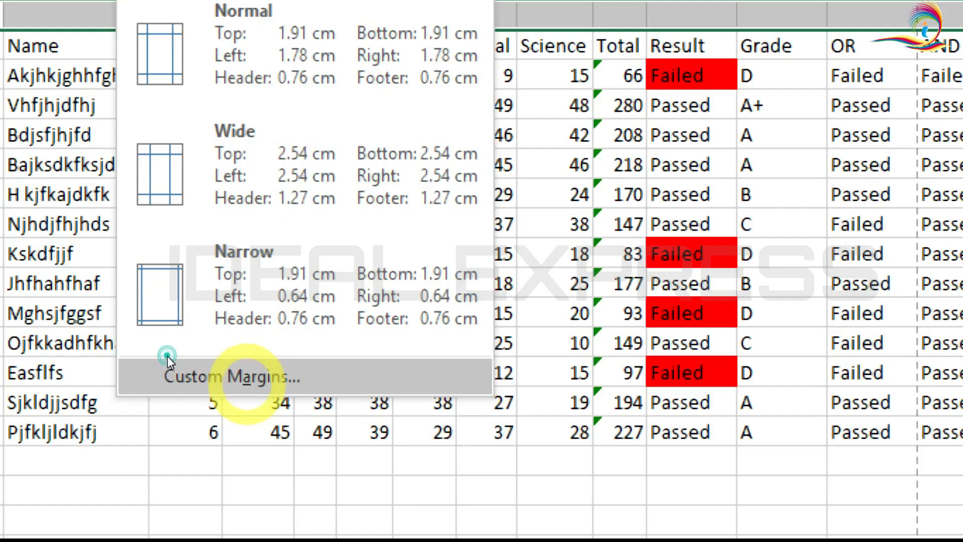
pyautogui.click(166, 356)
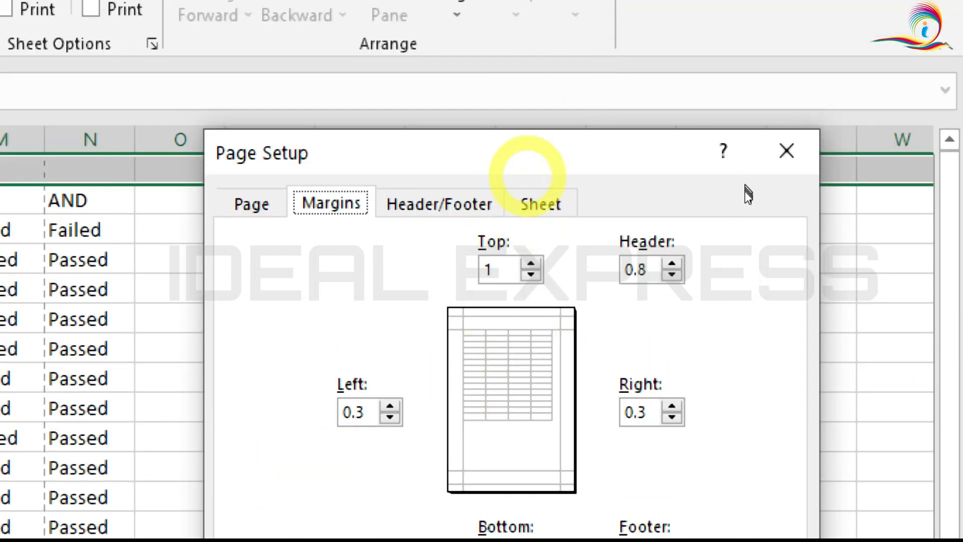
pyautogui.click(529, 209)
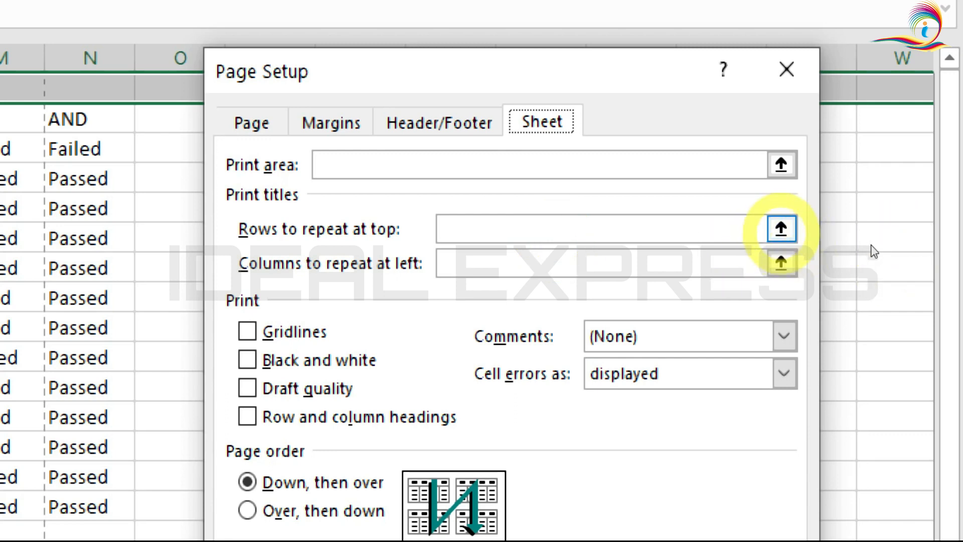
pyautogui.click(780, 228)
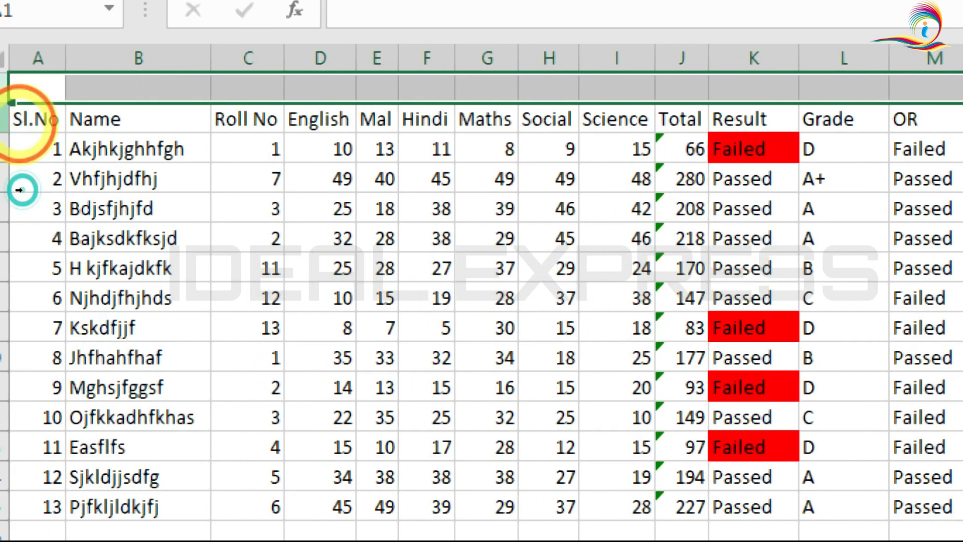
pyautogui.click(18, 123)
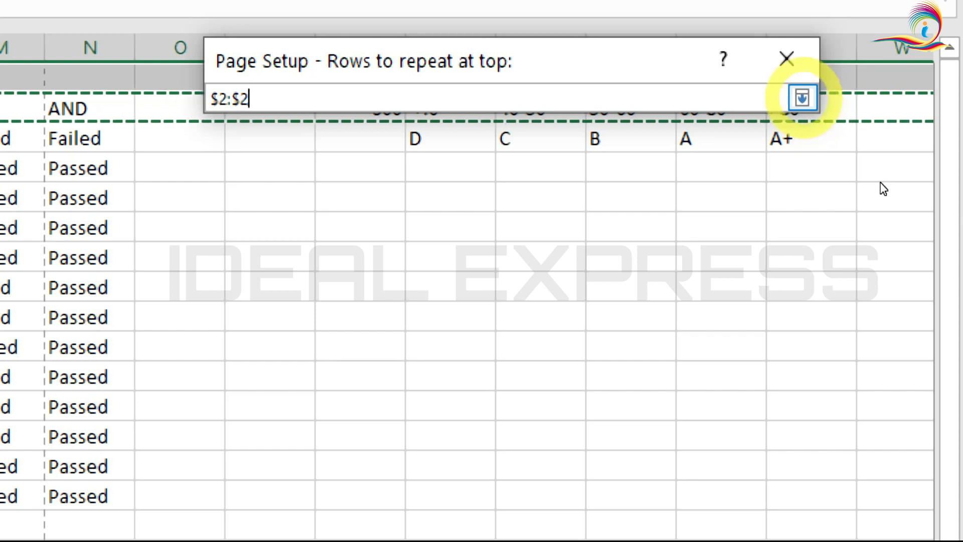
pyautogui.click(801, 98)
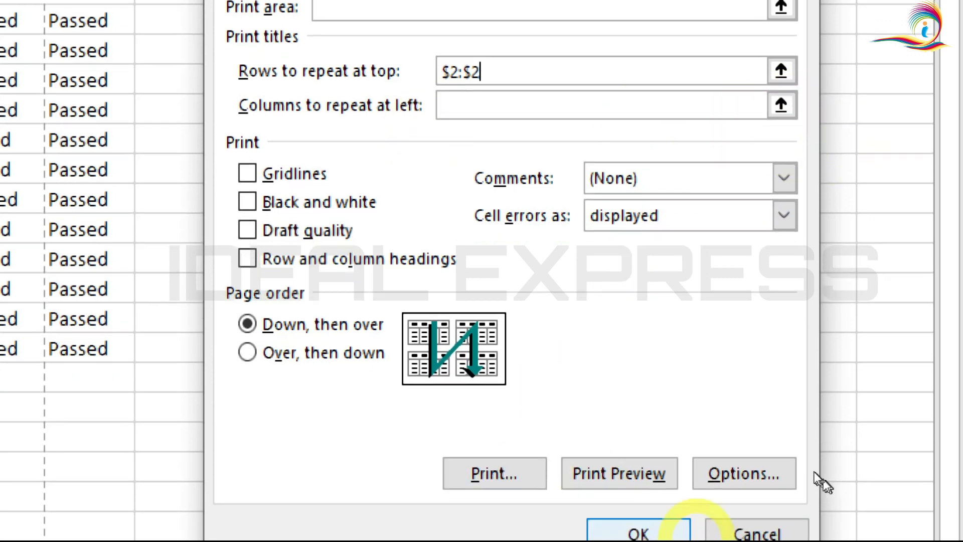
pyautogui.press('Return')
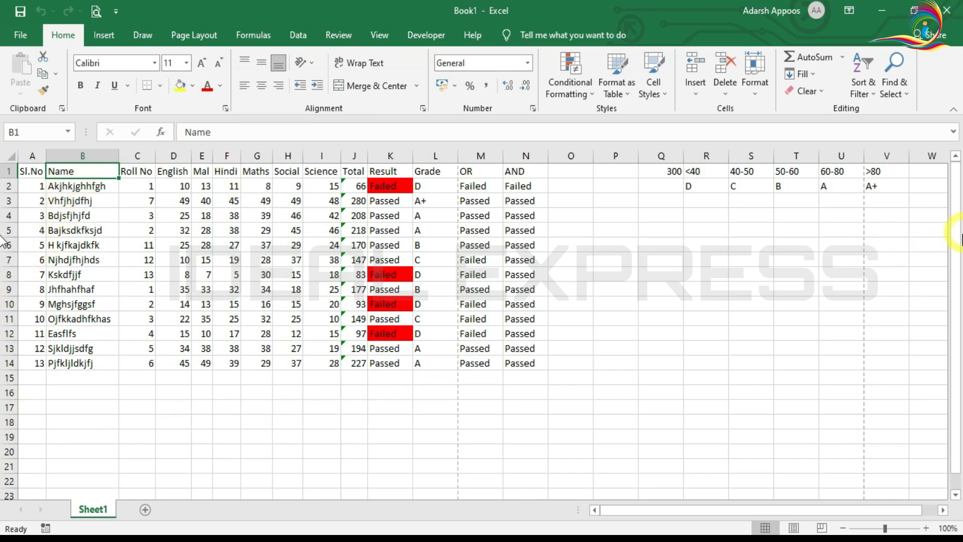
# - Examine the heading row from Sl.No across to Grade and the vertical page break along the Grade column
pyautogui.press('Left')
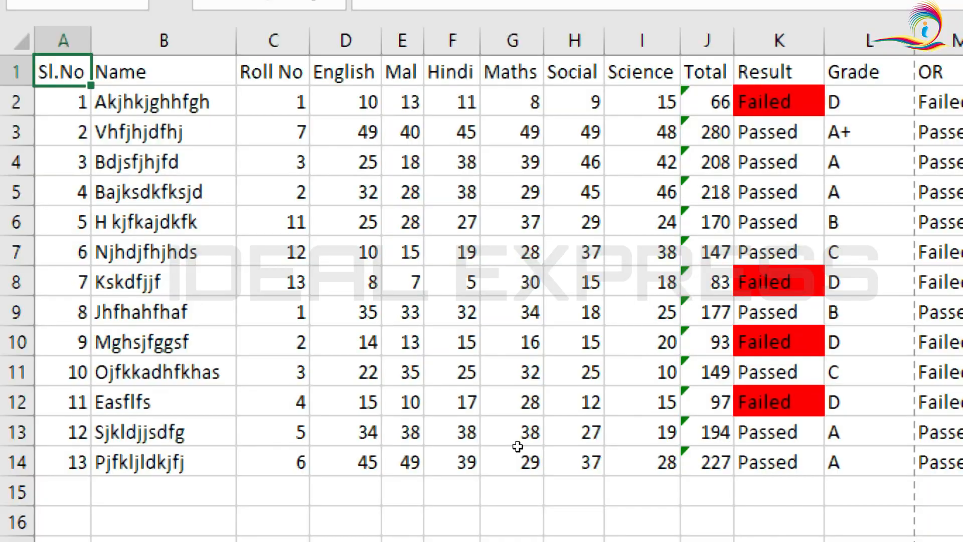
pyautogui.press('Right')
pyautogui.press('Right')
pyautogui.press('Right')
pyautogui.press('Right')
pyautogui.press('Right')
pyautogui.press('Right')
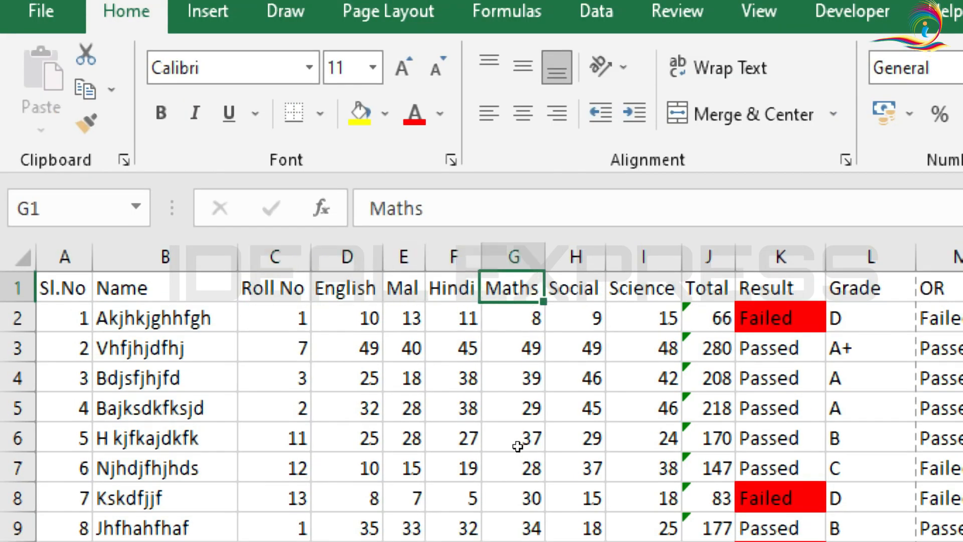
pyautogui.press('Right')
pyautogui.press('Right')
pyautogui.press('Right')
pyautogui.press('Right')
pyautogui.press('Right')
pyautogui.press('Right')
pyautogui.press('Right')
pyautogui.press('Right')
pyautogui.press('Right')
pyautogui.press('Right')
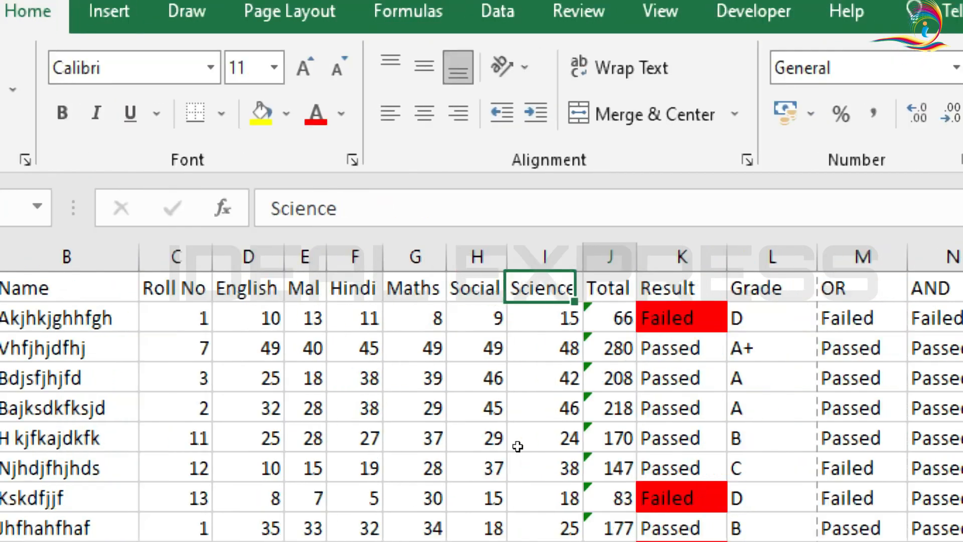
pyautogui.press('Left')
pyautogui.press('Left')
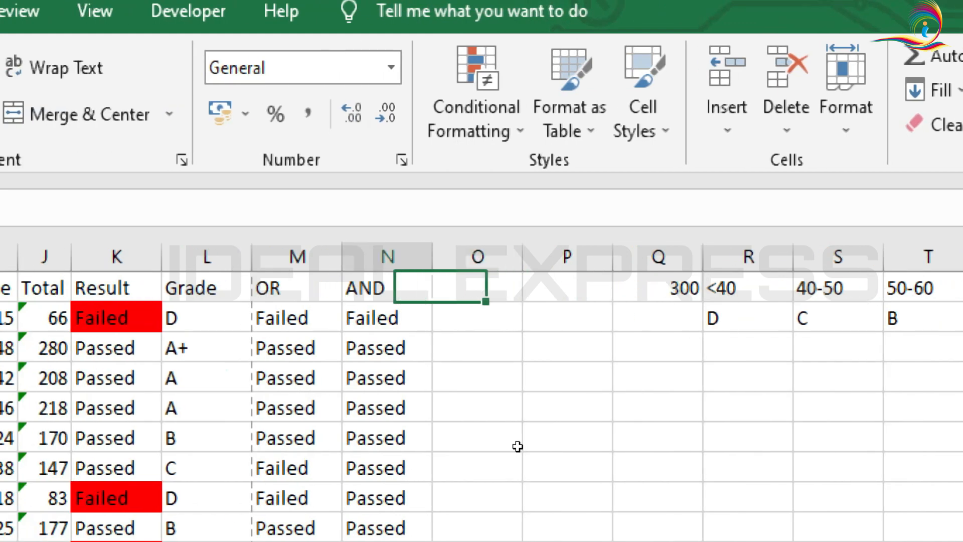
pyautogui.press('Left')
pyautogui.press('Left')
pyautogui.press('Left')
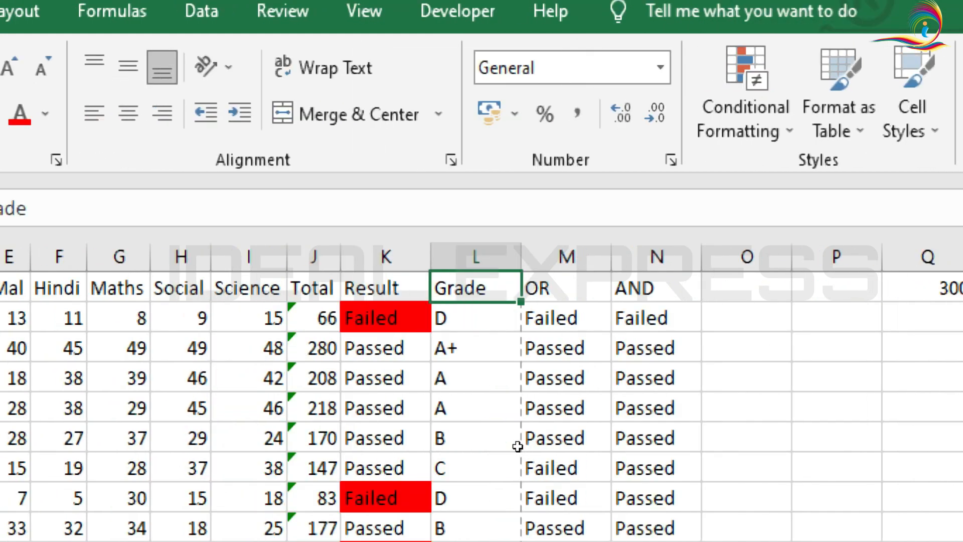
pyautogui.press('Down')
pyautogui.press('Down')
pyautogui.press('Down')
pyautogui.press('Down')
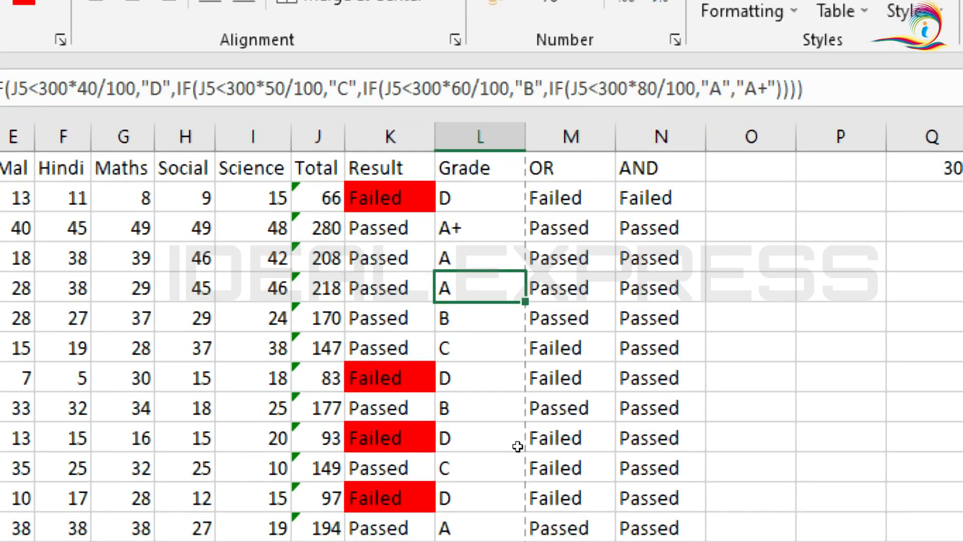
pyautogui.press('Up')
pyautogui.press('Up')
pyautogui.press('Up')
pyautogui.press('Up')
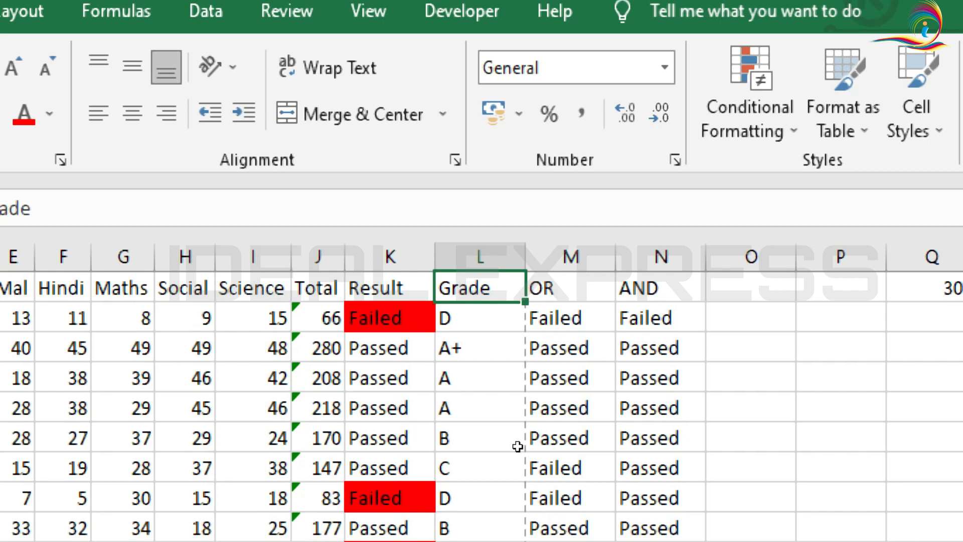
# - Examine the columns past Grade up to the 60-80 column and follow the second vertical page break down the sheet
pyautogui.press('Right')
pyautogui.press('Right')
pyautogui.press('Right')
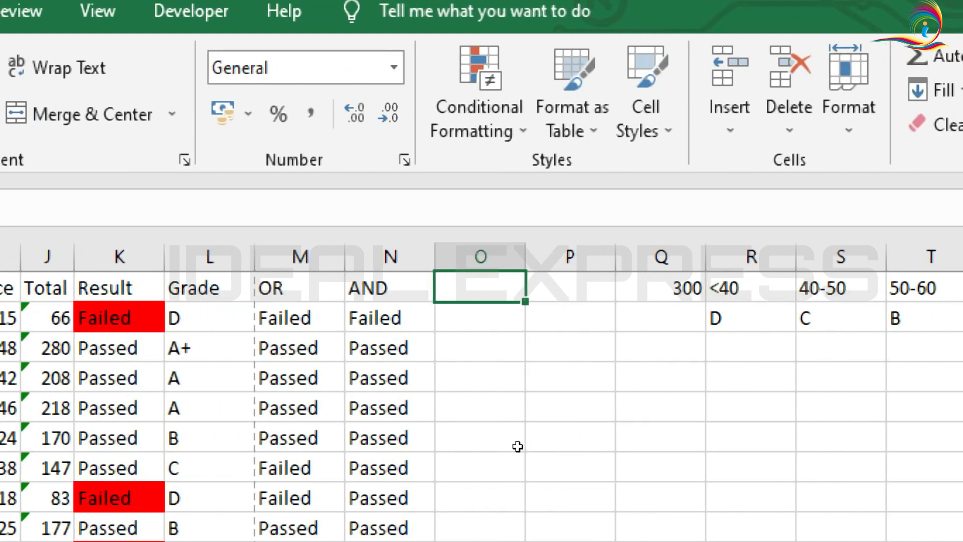
pyautogui.press('Right')
pyautogui.press('Right')
pyautogui.press('Right')
pyautogui.press('Right')
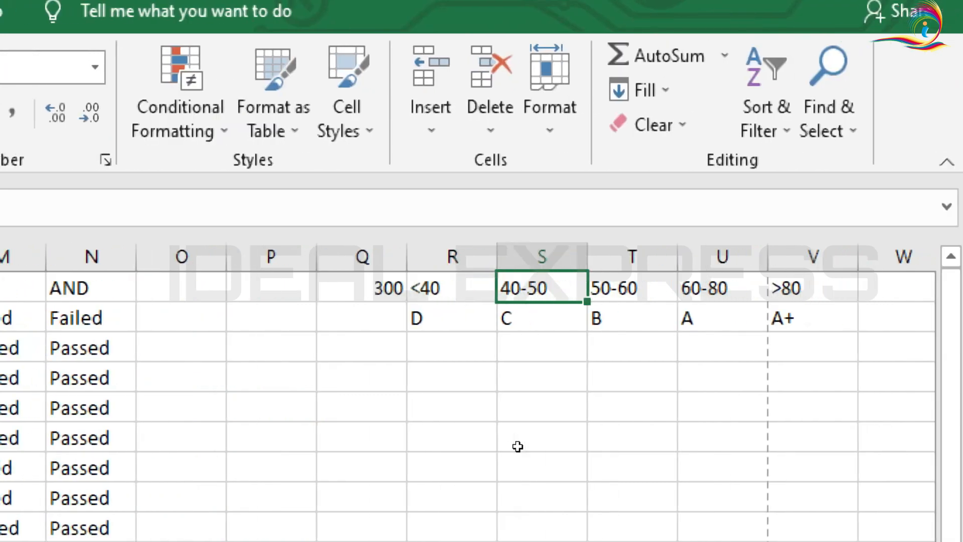
pyautogui.press('Right')
pyautogui.press('Right')
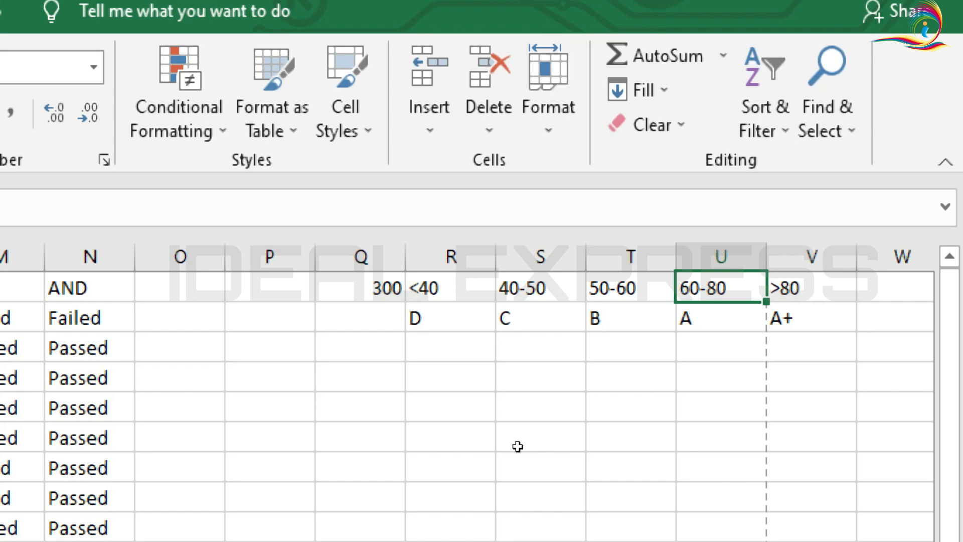
pyautogui.press('Down')
pyautogui.press('Down')
pyautogui.press('Down')
pyautogui.press('Down')
pyautogui.press('Down')
pyautogui.press('Down')
pyautogui.press('Down')
pyautogui.press('Down')
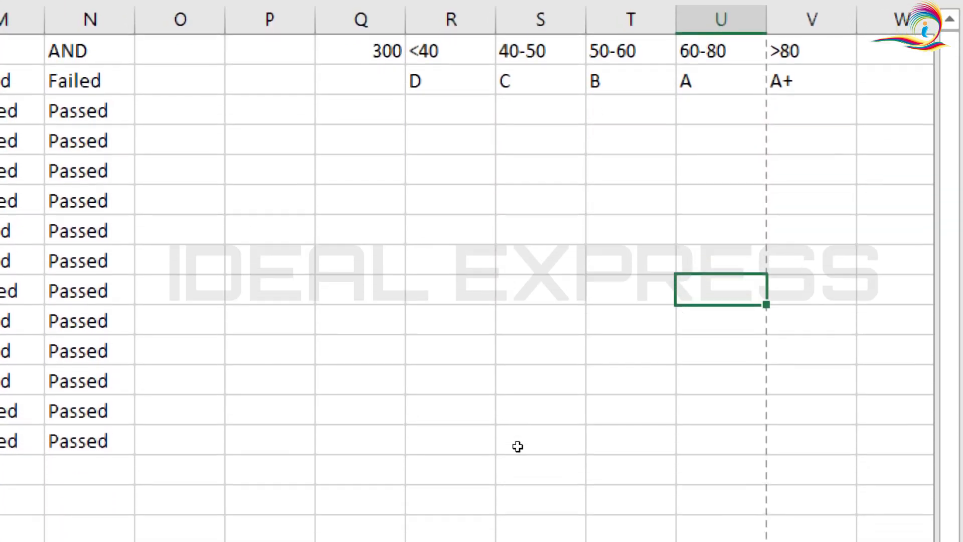
pyautogui.press('Down')
pyautogui.press('Down')
pyautogui.press('Down')
pyautogui.press('Down')
pyautogui.press('Down')
pyautogui.press('Down')
pyautogui.press('Down')
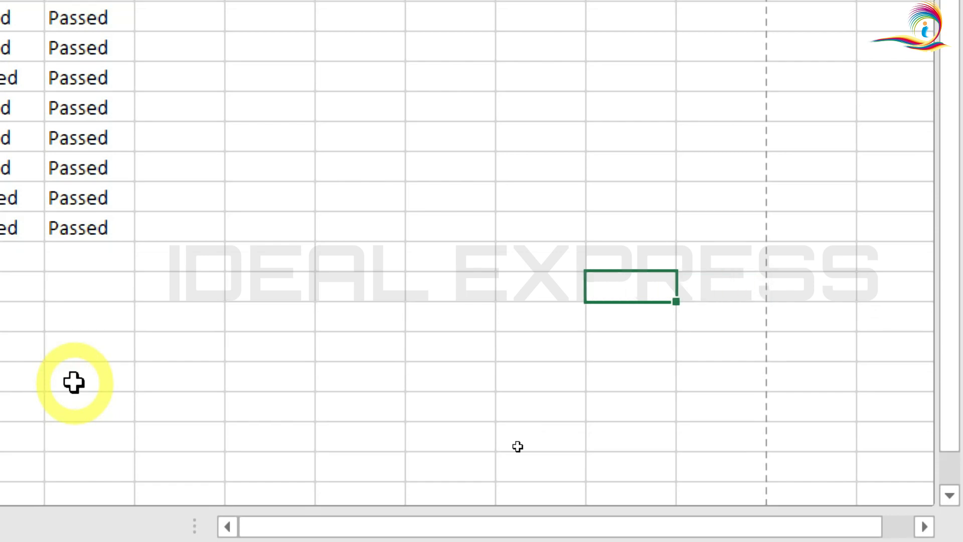
# - Return to the first page's columns and look down the empty rows below the marks for the horizontal page break
pyautogui.press('Left')
pyautogui.press('Left')
pyautogui.press('Left')
pyautogui.press('Left')
pyautogui.press('Left')
pyautogui.press('Left')
pyautogui.press('Left')
pyautogui.press('Left')
pyautogui.press('Left')
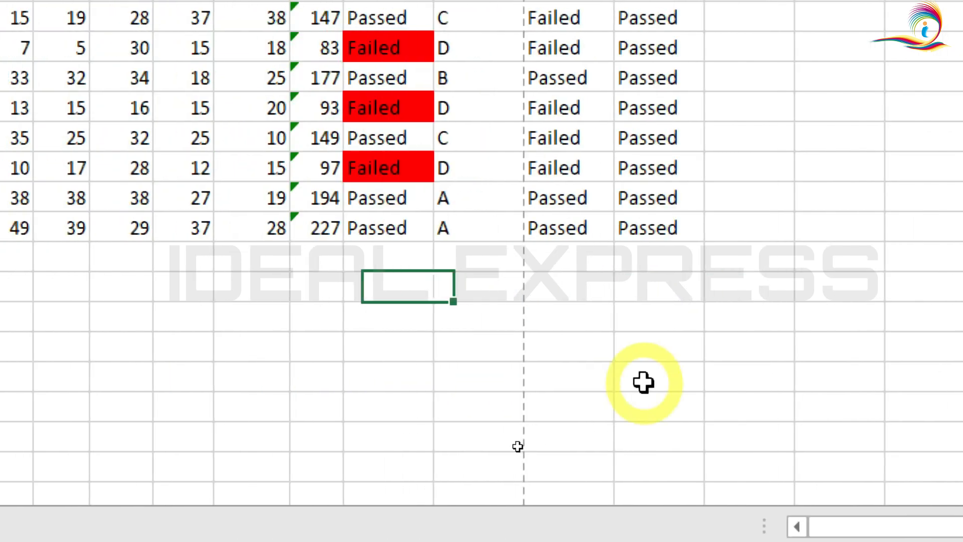
pyautogui.press('Left')
pyautogui.press('Left')
pyautogui.press('Left')
pyautogui.press('Left')
pyautogui.press('Left')
pyautogui.press('Left')
pyautogui.press('Left')
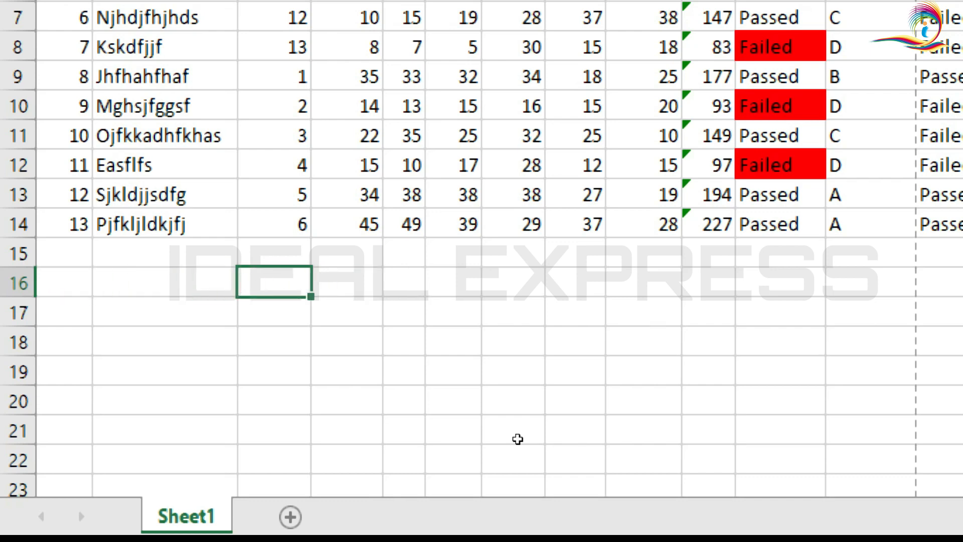
pyautogui.press('Down')
pyautogui.press('Down')
pyautogui.press('Down')
pyautogui.press('Down')
pyautogui.press('Down')
pyautogui.press('Down')
pyautogui.press('Down')
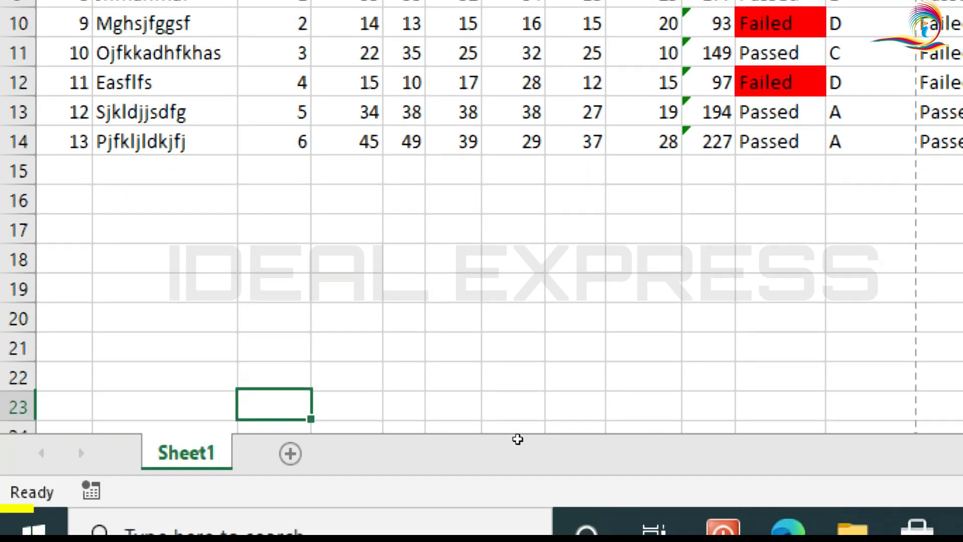
pyautogui.press('Down')
pyautogui.press('Down')
pyautogui.press('Down')
pyautogui.press('Down')
pyautogui.press('Down')
pyautogui.press('Down')
pyautogui.press('Down')
pyautogui.press('Down')
pyautogui.press('Down')
pyautogui.press('Down')
pyautogui.press('Down')
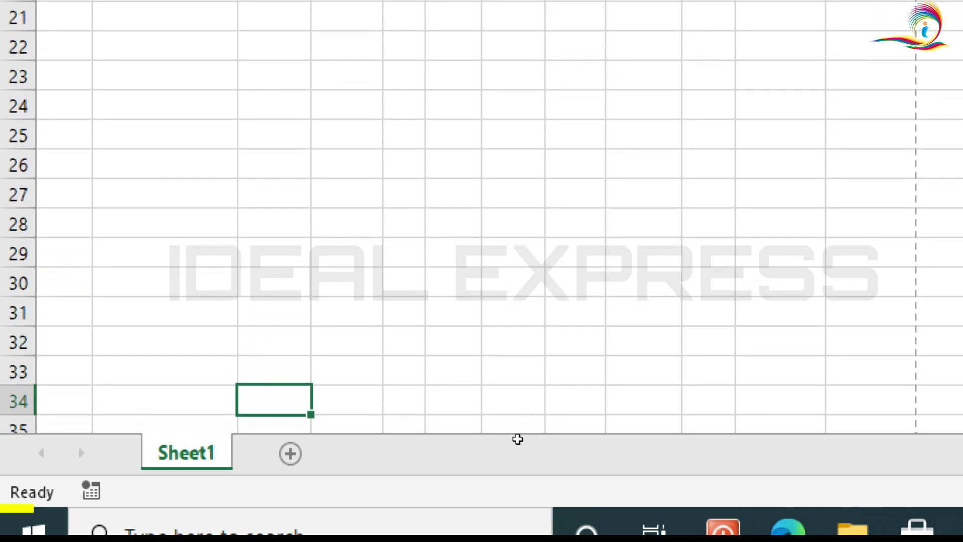
pyautogui.press('Down')
pyautogui.press('Down')
pyautogui.press('Down')
pyautogui.press('Down')
pyautogui.press('Down')
pyautogui.press('Down')
pyautogui.press('Down')
pyautogui.press('Down')
pyautogui.press('Down')
pyautogui.press('Down')
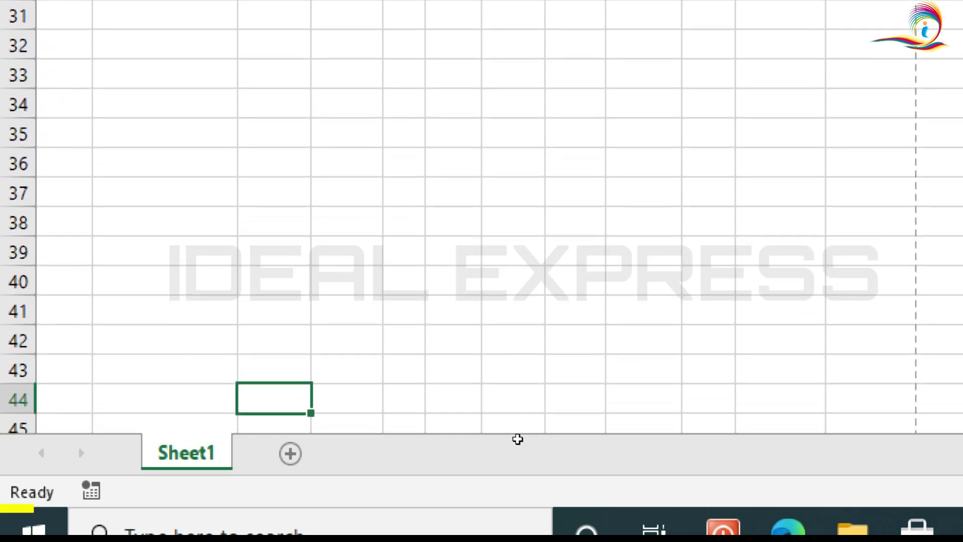
pyautogui.press('Down')
pyautogui.press('Down')
pyautogui.press('Down')
pyautogui.press('Down')
pyautogui.press('Down')
pyautogui.press('Up')
pyautogui.press('Up')
pyautogui.press('Up')
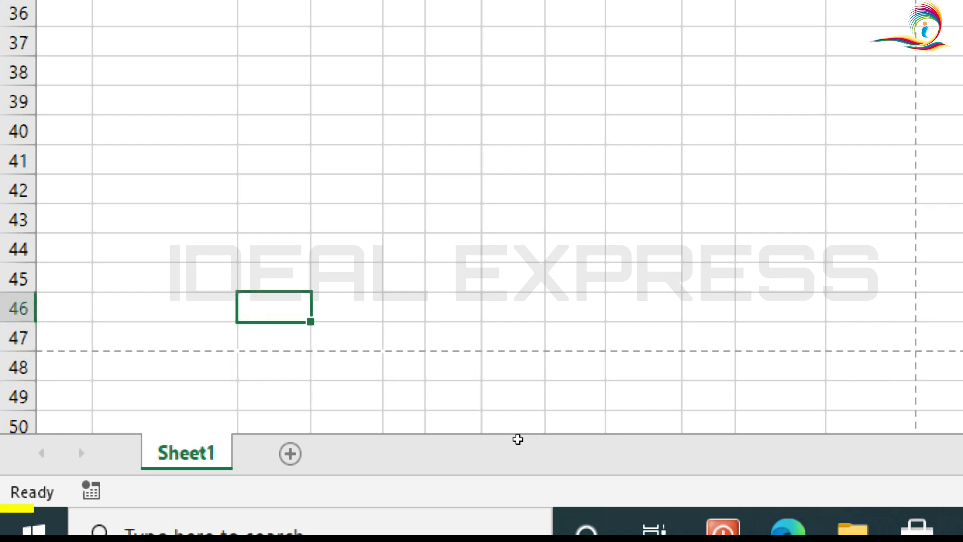
# - Trace the horizontal page break along row 47 from column A to the vertical page break and back
pyautogui.press('Left')
pyautogui.press('Down')
pyautogui.press('Left')
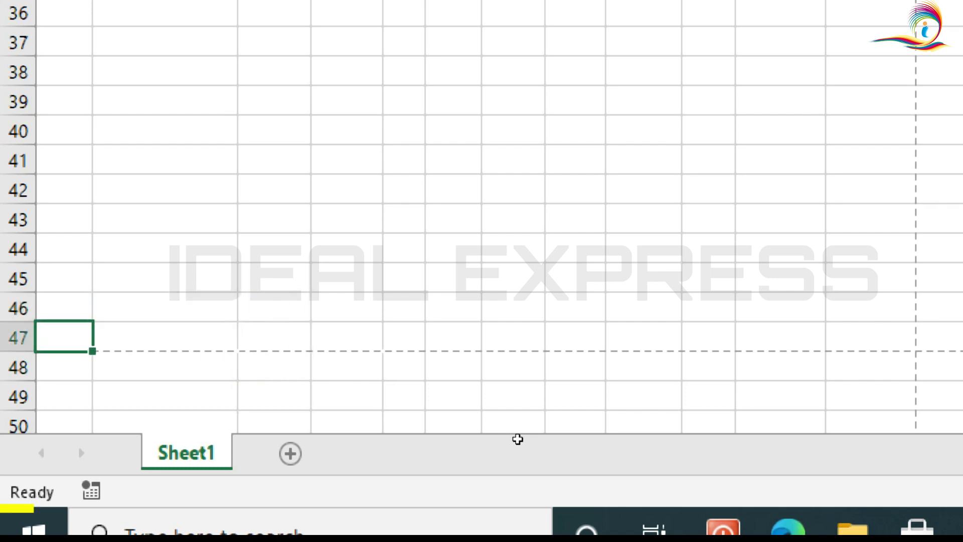
pyautogui.press('Right')
pyautogui.press('Right')
pyautogui.press('Right')
pyautogui.press('Right')
pyautogui.press('Right')
pyautogui.press('Right')
pyautogui.press('Right')
pyautogui.press('Right')
pyautogui.press('Right')
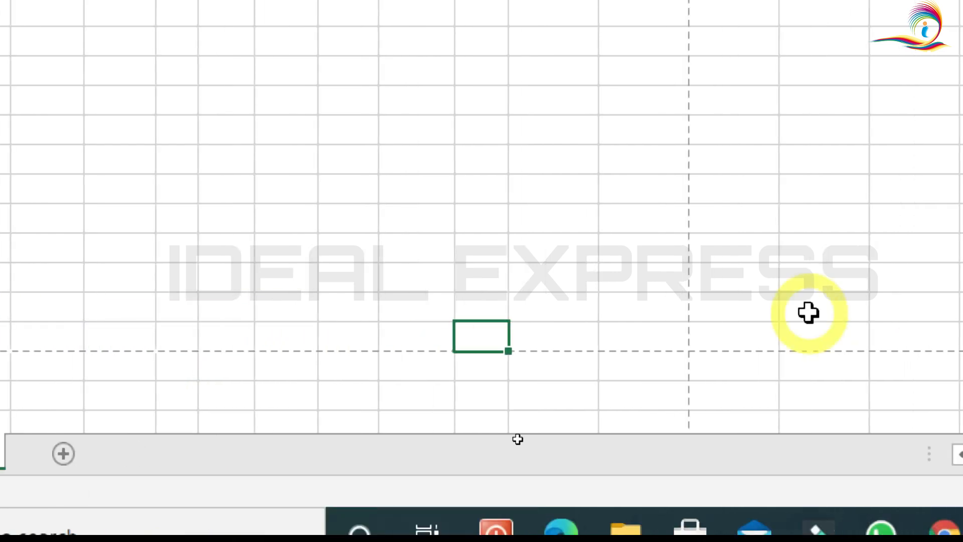
pyautogui.press('Right')
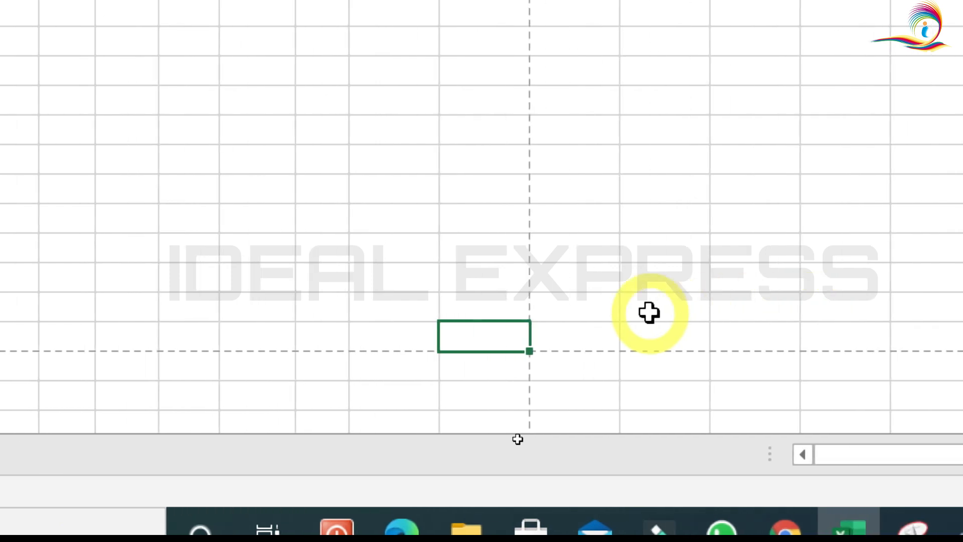
pyautogui.press('Left')
pyautogui.press('Left')
pyautogui.press('Left')
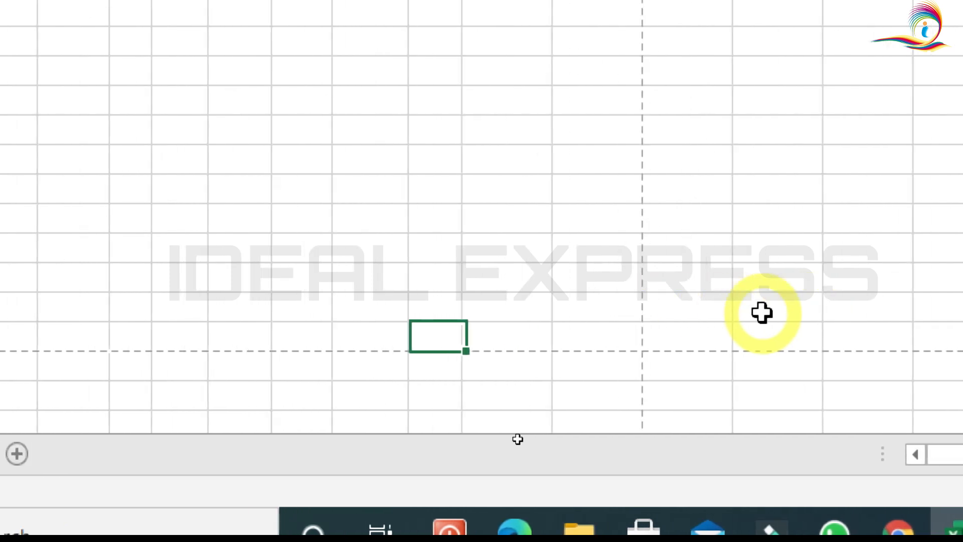
pyautogui.press('Left')
pyautogui.press('Left')
pyautogui.press('Left')
pyautogui.press('Left')
pyautogui.press('Left')
pyautogui.press('Left')
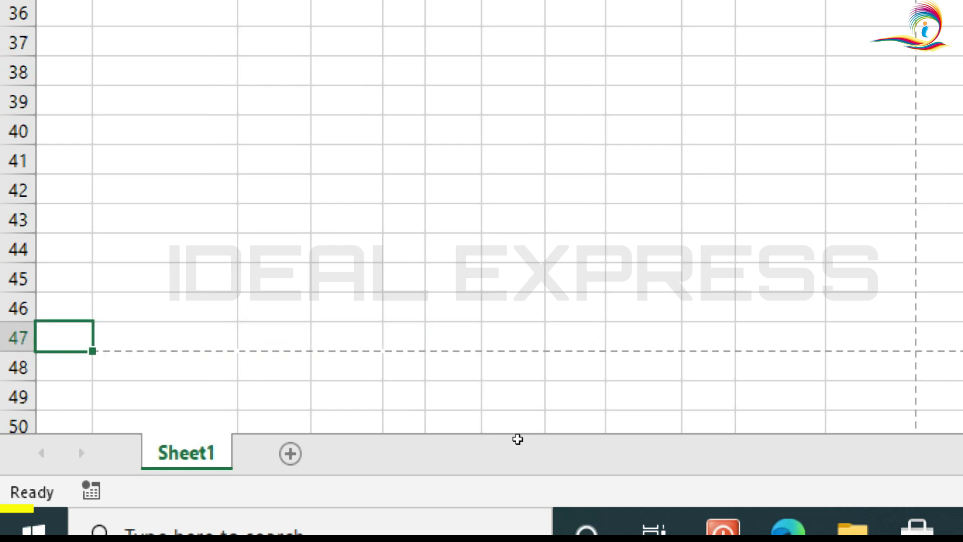
# - Look over the rows of the next page below the horizontal page break, down to row 56
pyautogui.press('Down')
pyautogui.press('Down')
pyautogui.press('Down')
pyautogui.press('Down')
pyautogui.press('Down')
pyautogui.press('Down')
pyautogui.press('Down')
pyautogui.press('Down')
pyautogui.press('Down')
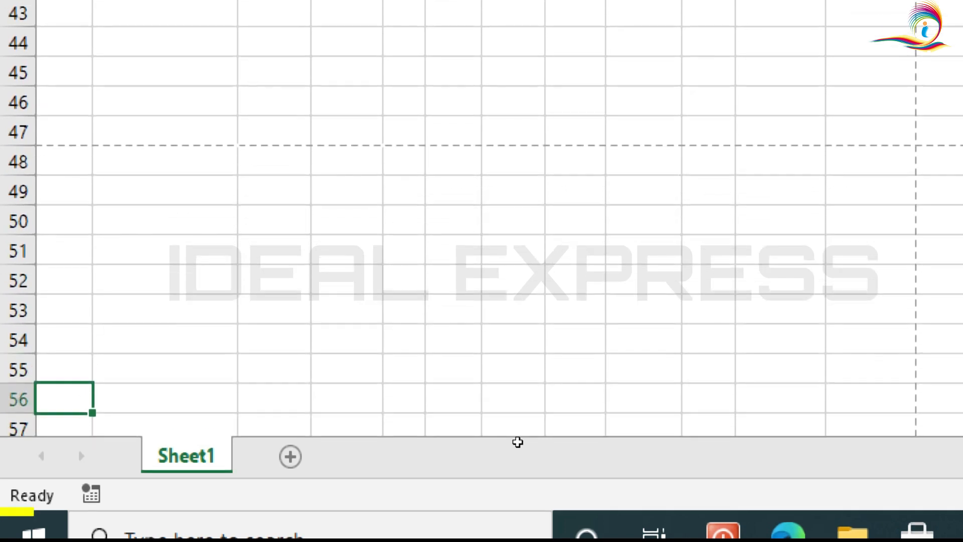
# - Go back up column A from row 56, across the horizontal page break, to row 26
pyautogui.press('Up')
pyautogui.press('Up')
pyautogui.press('Up')
pyautogui.press('Up')
pyautogui.press('Up')
pyautogui.press('Up')
pyautogui.press('Up')
pyautogui.press('Up')
pyautogui.press('Up')
pyautogui.press('Up')
pyautogui.press('Up')
pyautogui.press('Up')
pyautogui.press('Up')
pyautogui.press('Up')
pyautogui.press('Up')
pyautogui.press('Up')
pyautogui.press('Up')
pyautogui.press('Up')
pyautogui.press('Up')
pyautogui.press('Up')
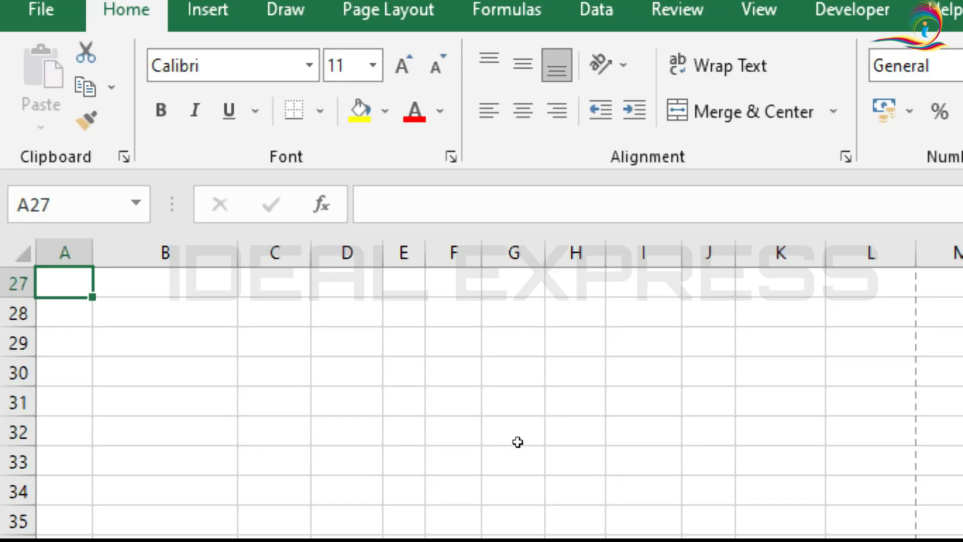
pyautogui.press('Up')
pyautogui.press('Up')
pyautogui.press('Up')
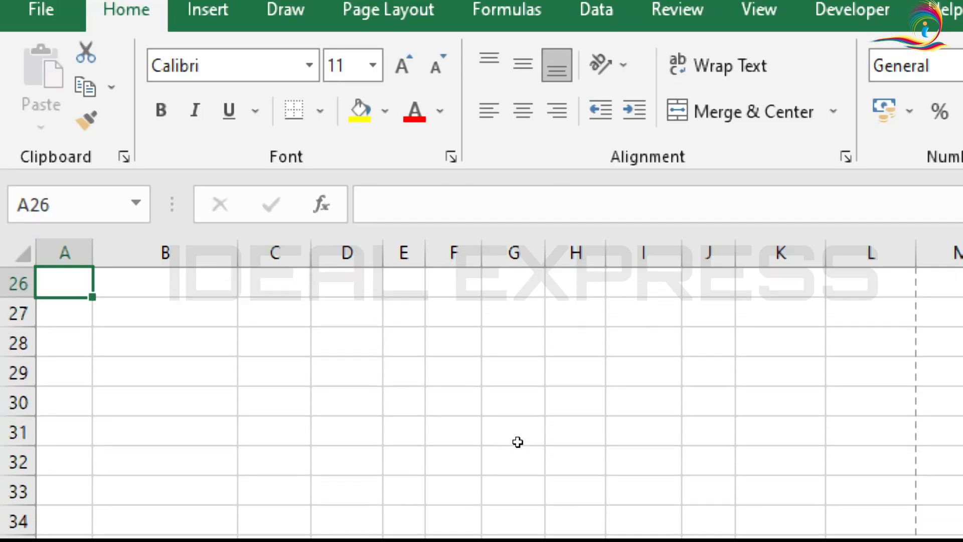
# - Follow row 26 across the vertical page break after column L to column N
pyautogui.press('Right')
pyautogui.press('Right')
pyautogui.press('Right')
pyautogui.press('Right')
pyautogui.press('Right')
pyautogui.press('Right')
pyautogui.press('Right')
pyautogui.press('Right')
pyautogui.press('Right')
pyautogui.press('Right')
pyautogui.press('Right')
pyautogui.press('Right')
pyautogui.press('Right')
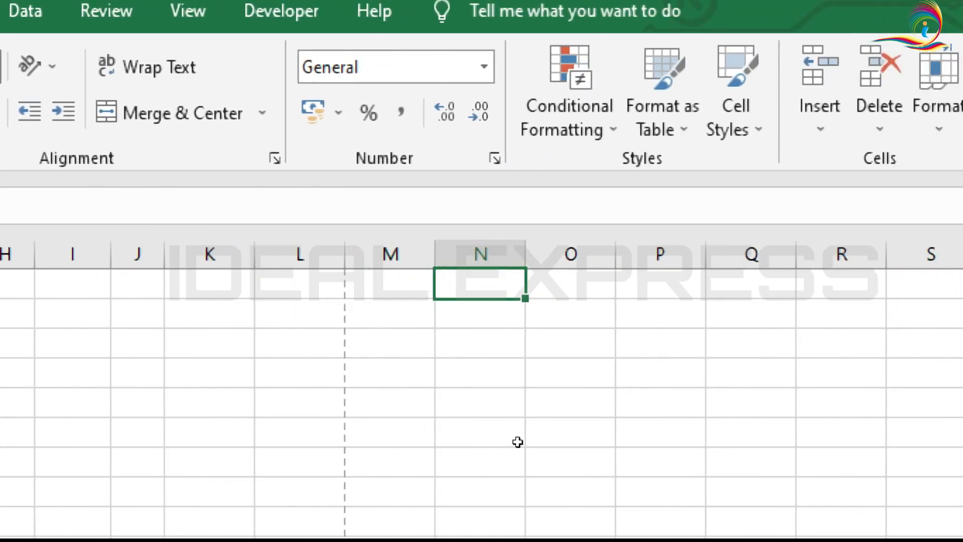
# - Move up column N beside the vertical page break to the AND heading in row 1
pyautogui.press('Up')
pyautogui.press('Up')
pyautogui.press('Up')
pyautogui.press('Up')
pyautogui.press('Up')
pyautogui.press('Up')
pyautogui.press('Up')
pyautogui.press('Up')
pyautogui.press('Up')
pyautogui.press('Up')
pyautogui.press('Up')
pyautogui.press('Up')
pyautogui.press('Up')
pyautogui.press('Up')
pyautogui.press('Up')
pyautogui.press('Up')
pyautogui.press('Up')
pyautogui.press('Up')
pyautogui.press('Up')
pyautogui.press('Up')
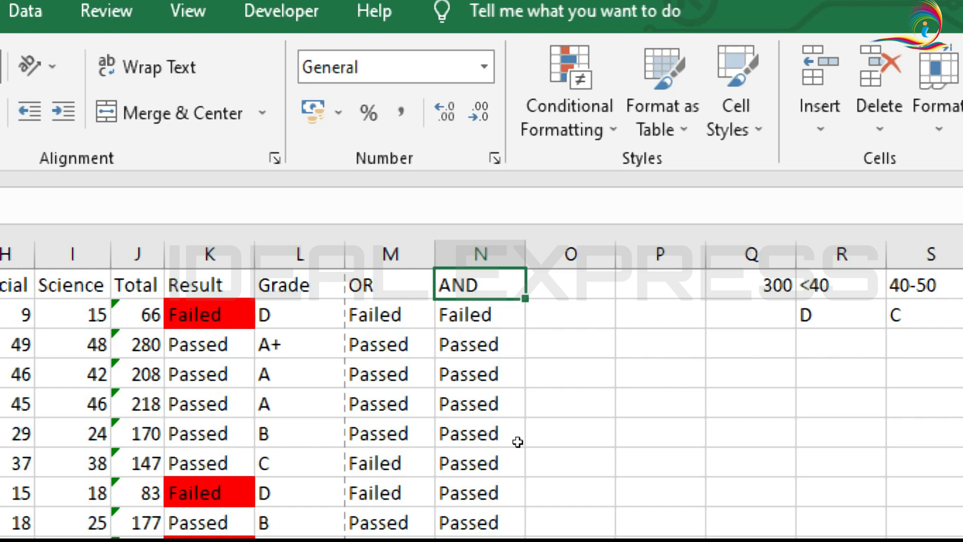
# - Examine the second page's columns along the heading row, from OR to column P
pyautogui.press('Right')
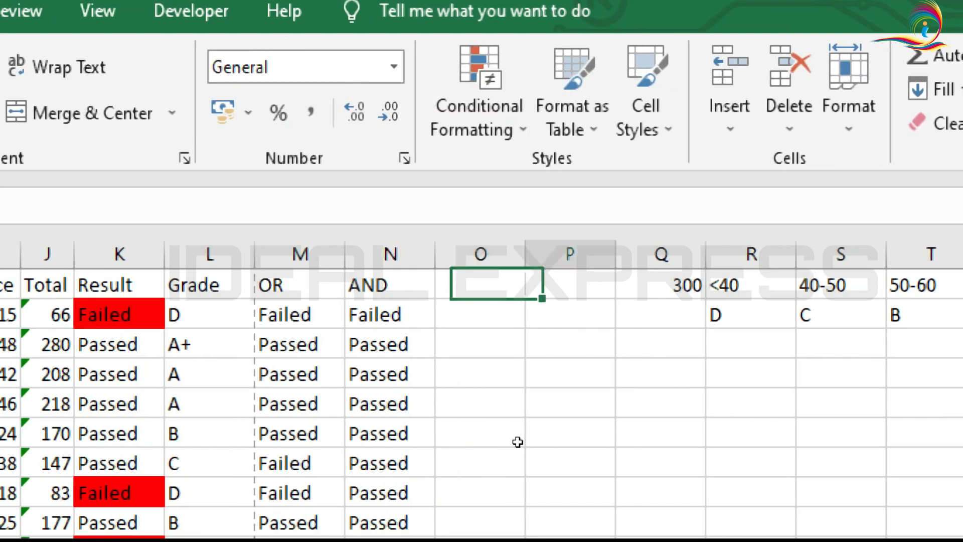
pyautogui.press('Right')
pyautogui.press('Left')
pyautogui.press('Left')
pyautogui.press('Left')
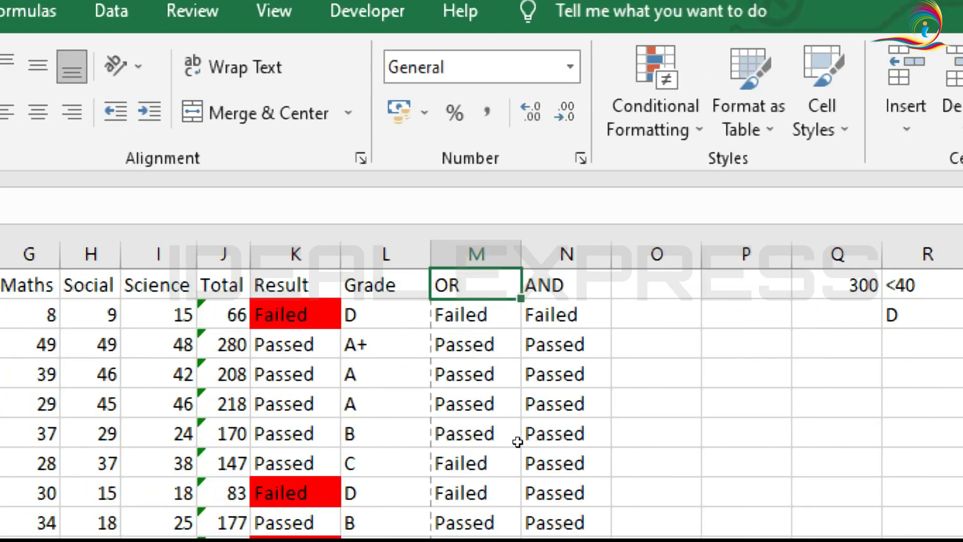
pyautogui.press('Right')
pyautogui.press('Right')
pyautogui.press('Right')
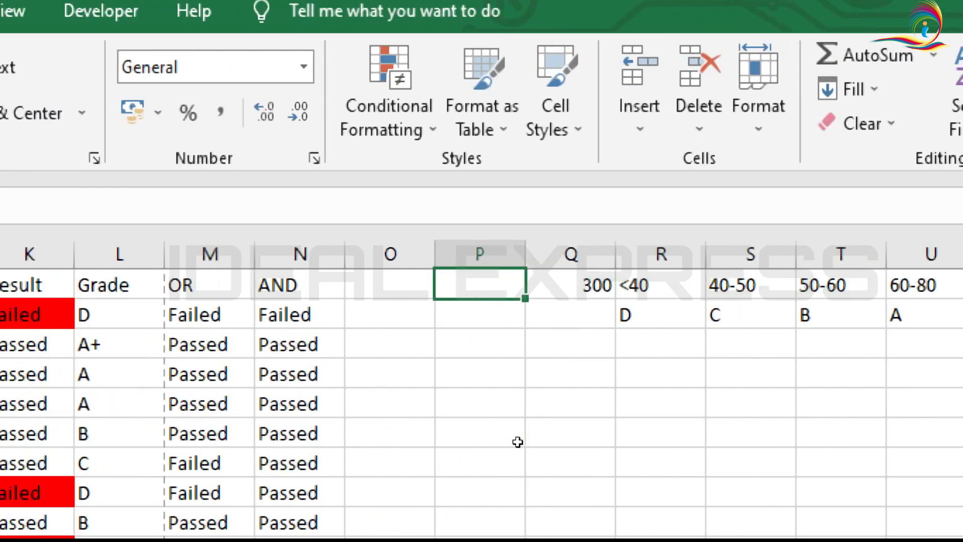
# - Return along the heading row from column P to the Sl.No heading in cell A1
pyautogui.press('Left')
pyautogui.press('Left')
pyautogui.press('Left')
pyautogui.press('Left')
pyautogui.press('Left')
pyautogui.press('Left')
pyautogui.press('Left')
pyautogui.press('Left')
pyautogui.press('Left')
pyautogui.press('Left')
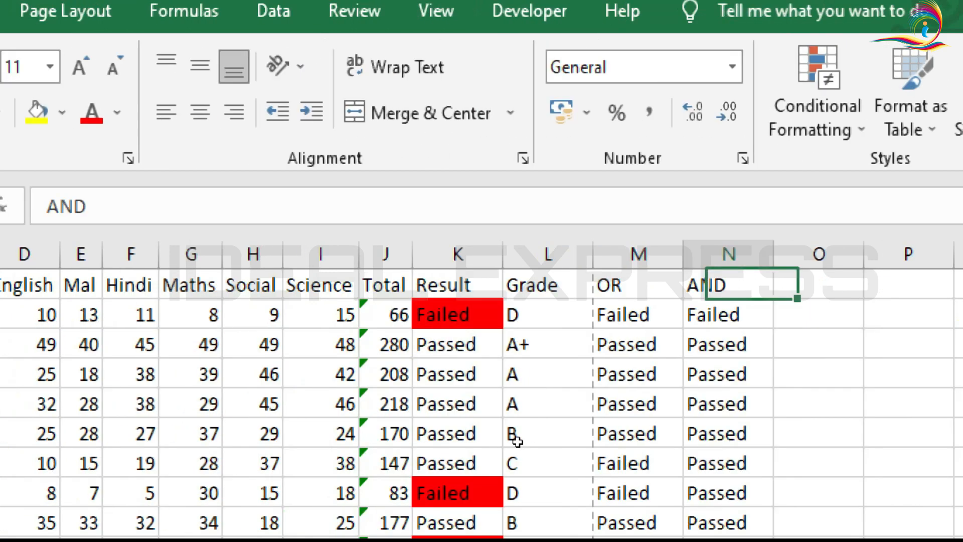
pyautogui.press('Left')
pyautogui.press('Left')
pyautogui.press('Left')
pyautogui.press('Left')
pyautogui.press('Left')
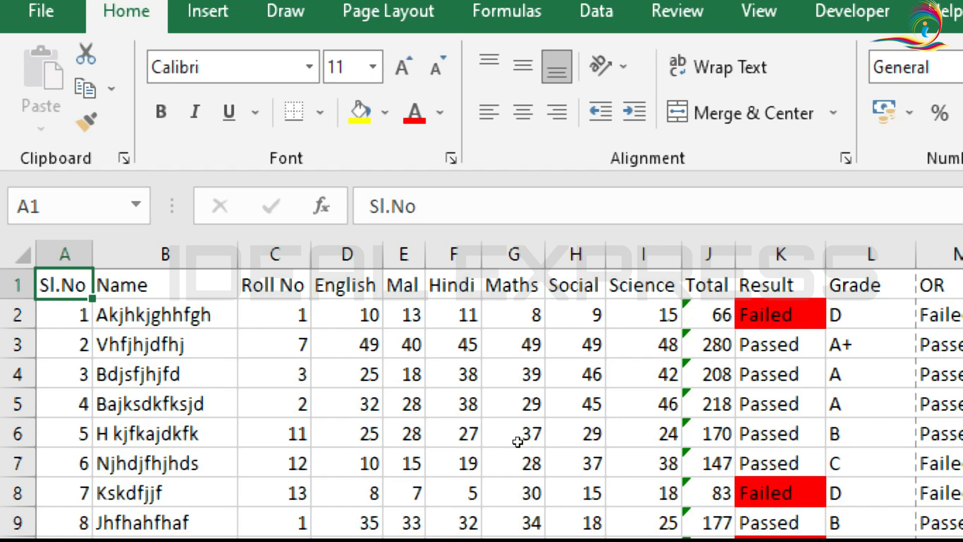
# - Show the worksheet in Page Break Preview and look over its pages down to the end of the marks table
pyautogui.press('Right')
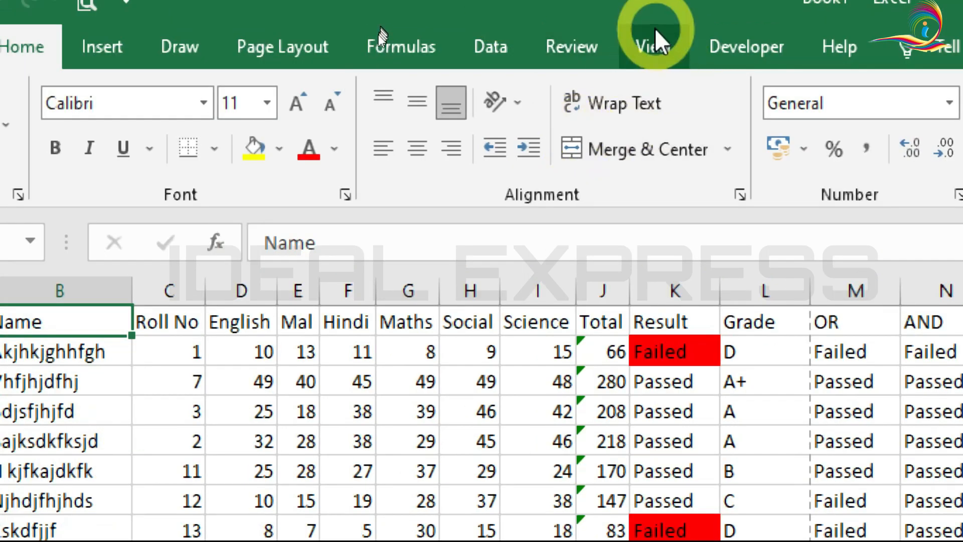
pyautogui.click(656, 44)
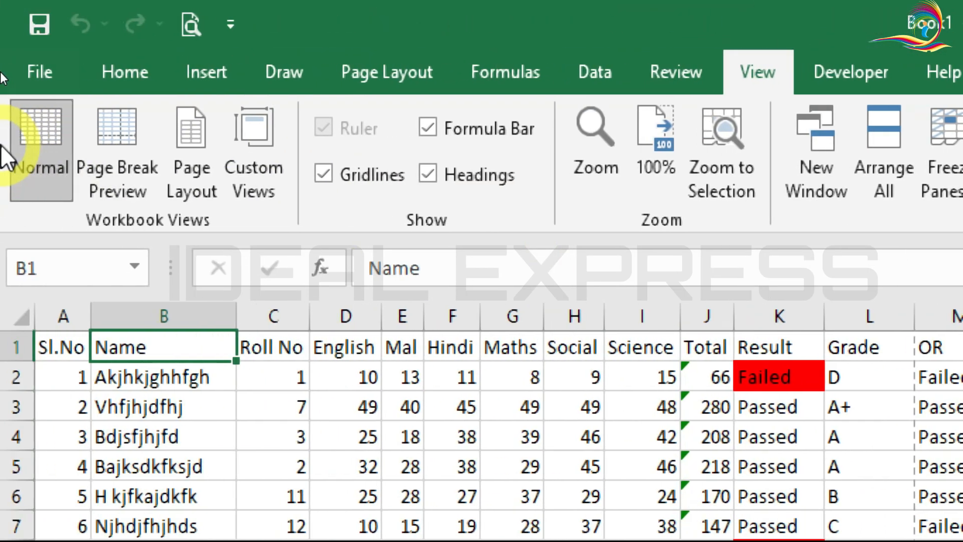
pyautogui.click(126, 131)
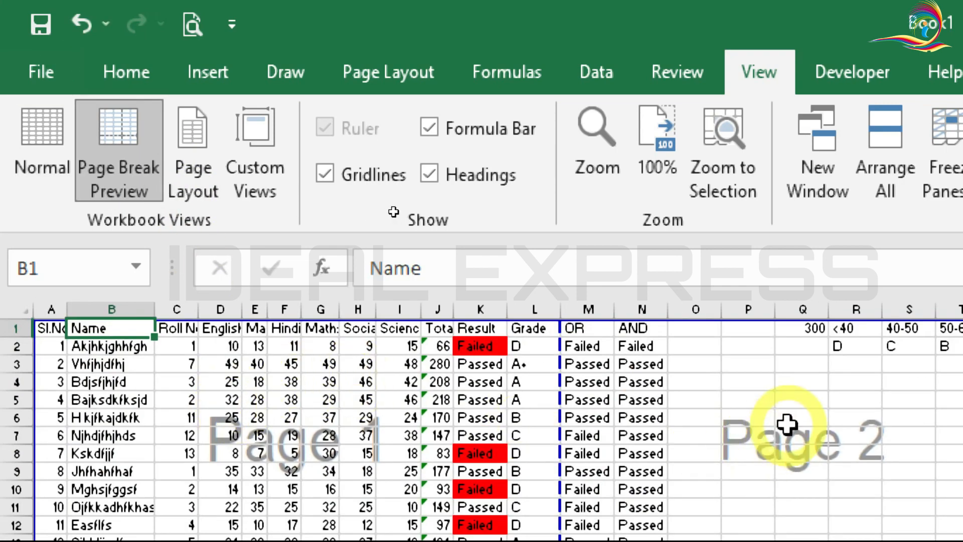
pyautogui.scroll(-2, 786, 423)
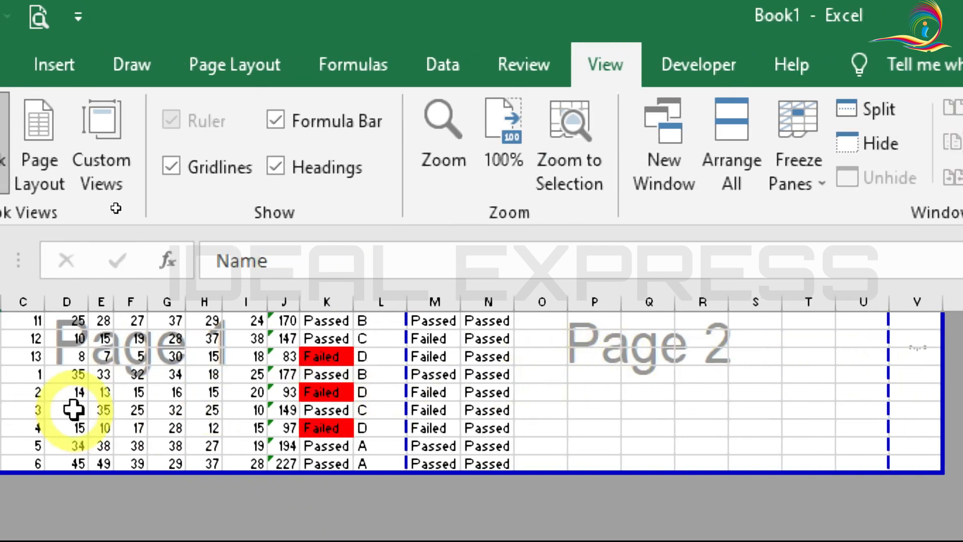
pyautogui.scroll(-2, 74, 410)
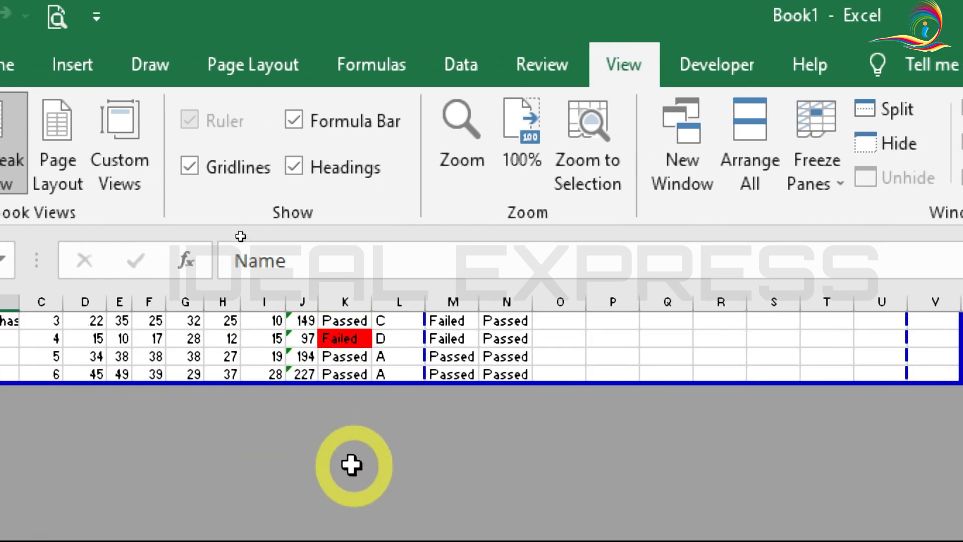
pyautogui.scroll(3, 351, 465)
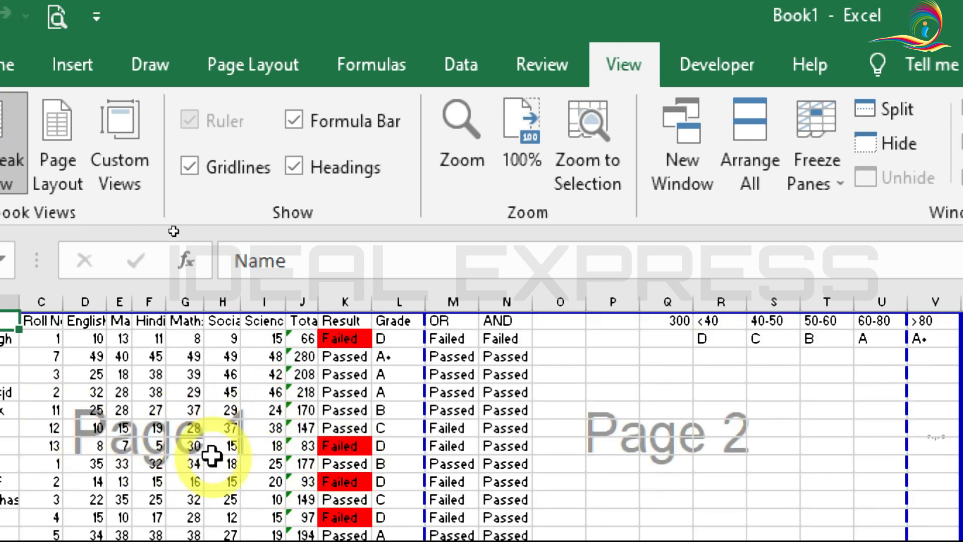
pyautogui.scroll(-3, 212, 455)
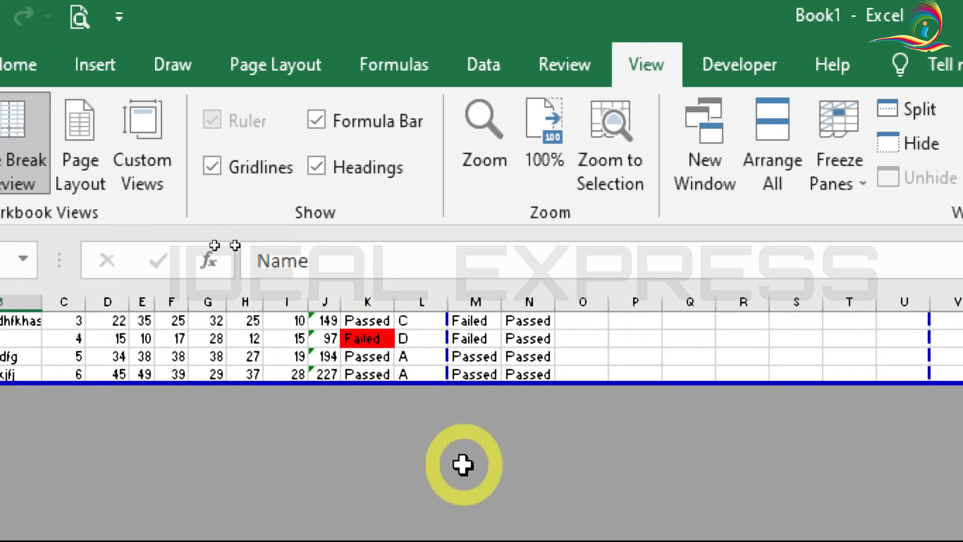
pyautogui.scroll(4, 798, 490)
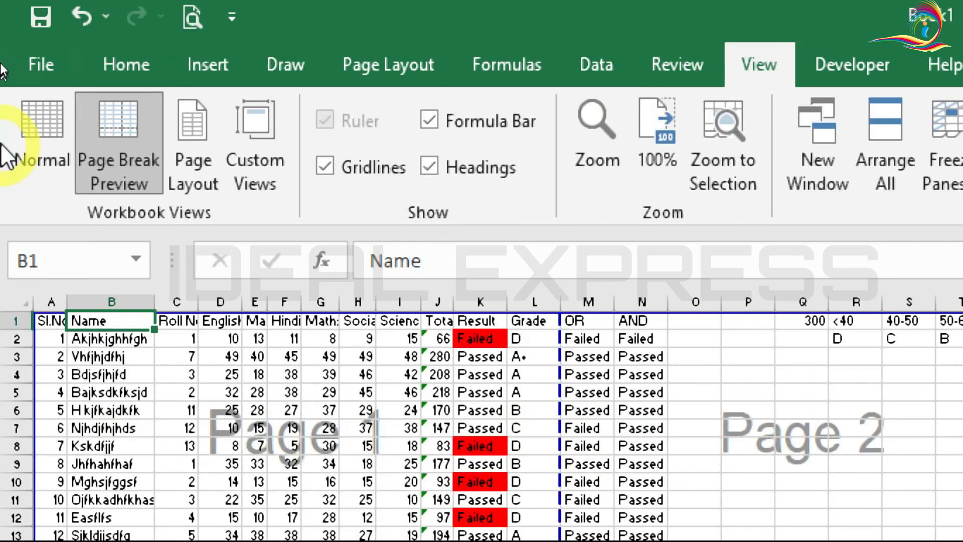
# - Return to Normal view and copy the last three students' records in B12:L14
pyautogui.click(48, 113)
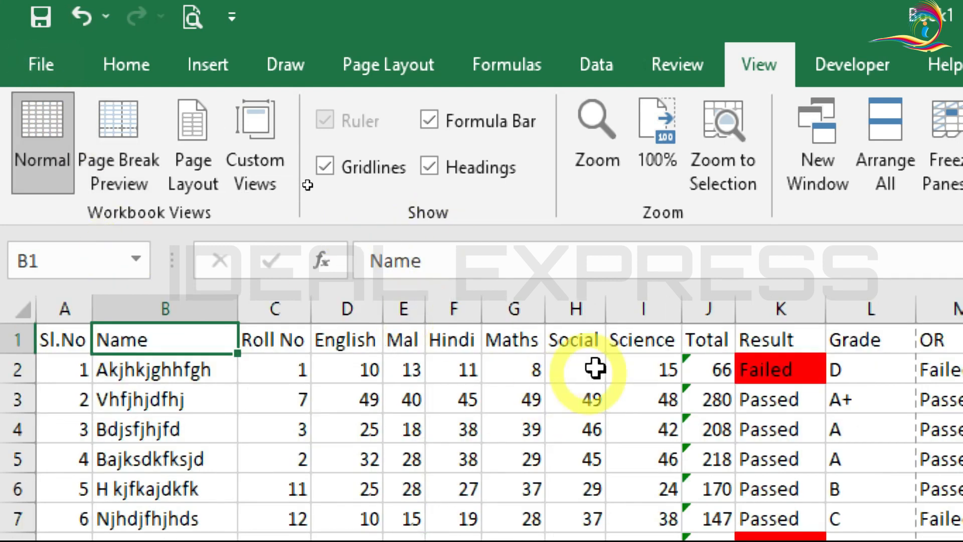
pyautogui.scroll(-3, 615, 364)
pyautogui.moveTo(165, 372); pyautogui.dragTo(869, 422)
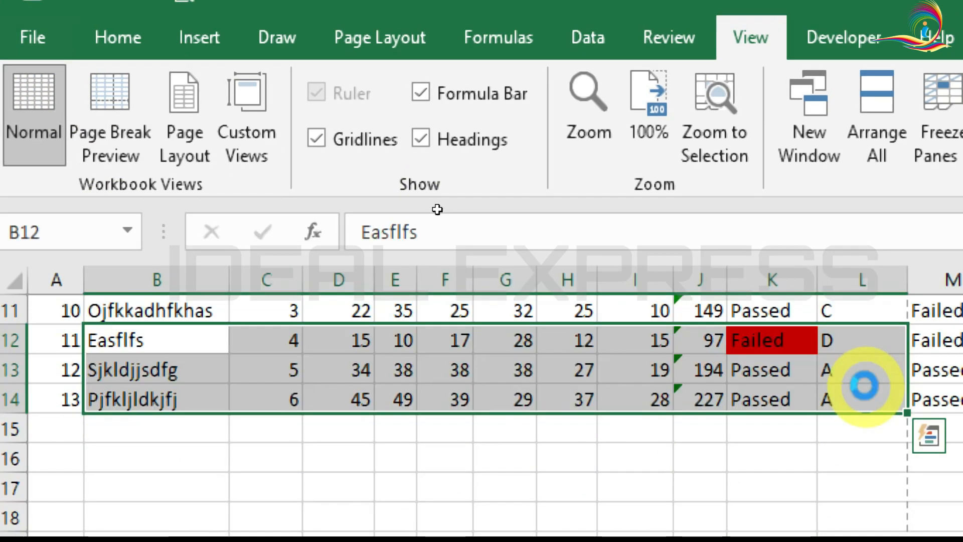
pyautogui.hotkey('ctrl', 'c')
# - Paste the copied records at cell B48, just below the horizontal page break
pyautogui.scroll(-5, 323, 442)
pyautogui.scroll(-7, 314, 415)
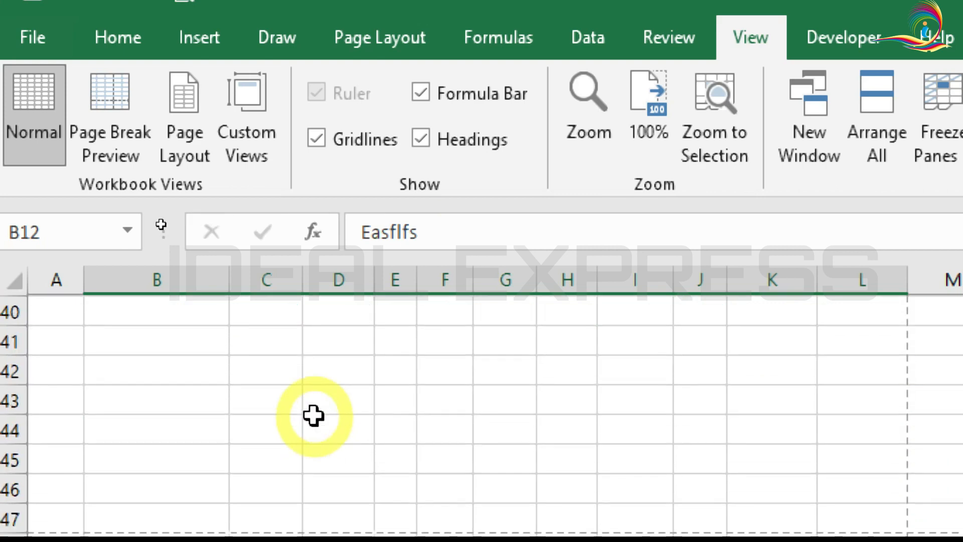
pyautogui.scroll(3, 313, 415)
pyautogui.scroll(2, 314, 416)
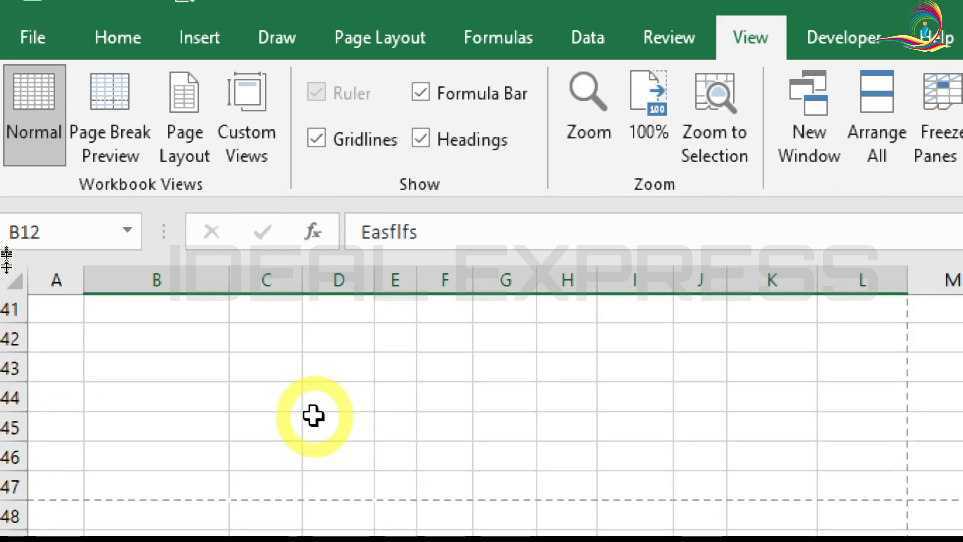
pyautogui.scroll(-2, 314, 415)
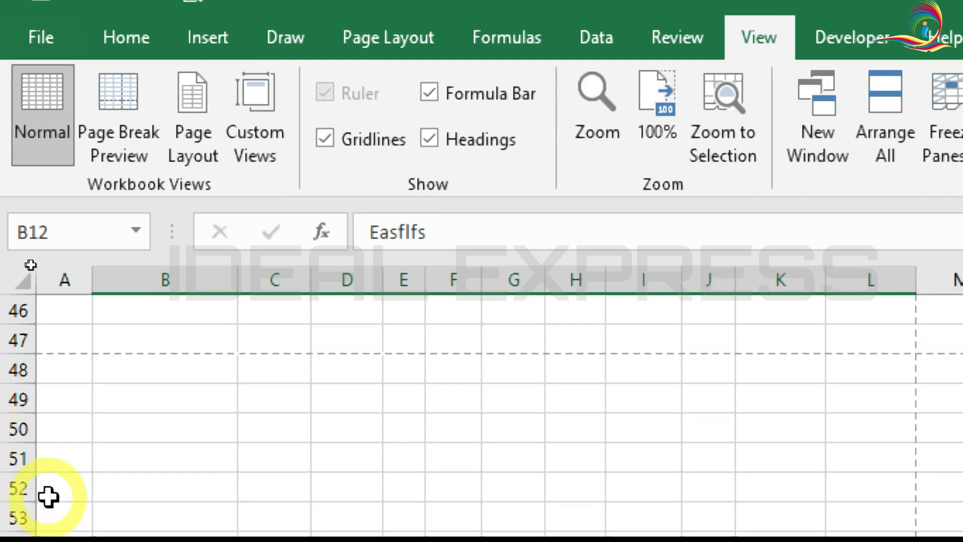
pyautogui.click(45, 380)
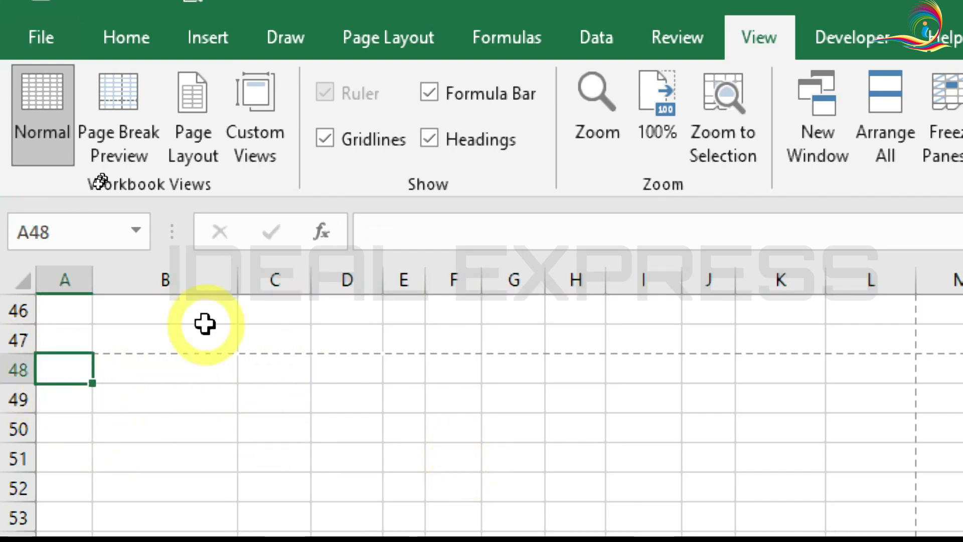
pyautogui.click(163, 372)
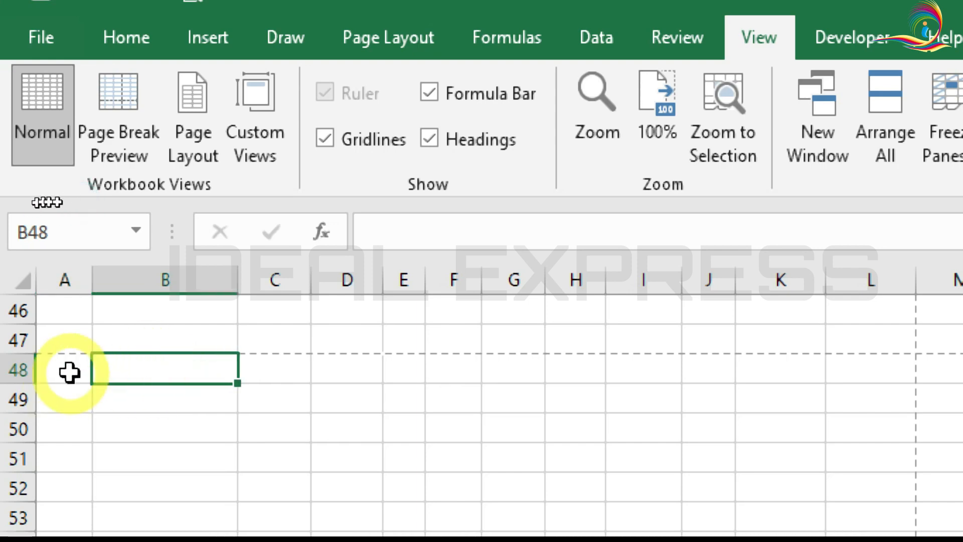
pyautogui.hotkey('ctrl', 'v')
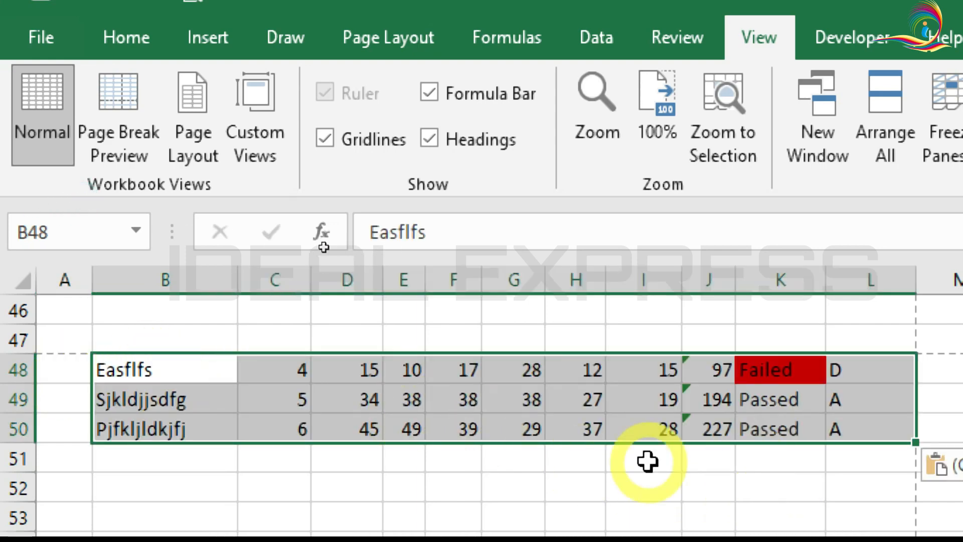
# - Switch to Page Break Preview and examine the page divisions from the marks table down past the pasted records
pyautogui.scroll(13, 646, 461)
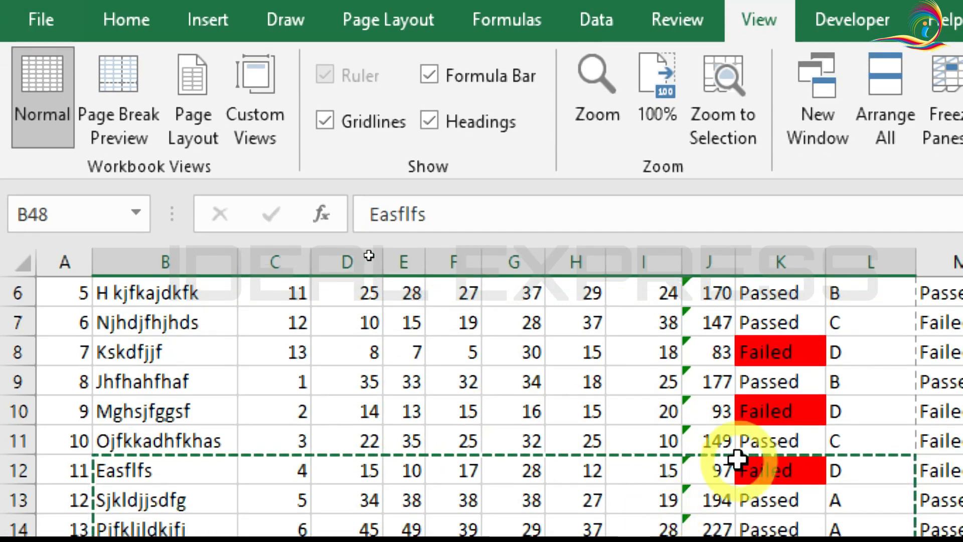
pyautogui.press('Right')
pyautogui.press('Right')
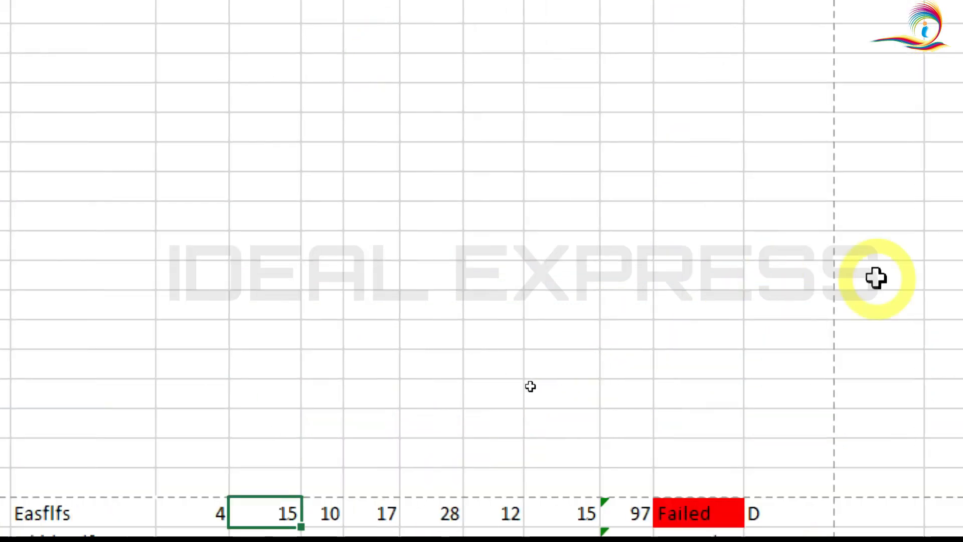
pyautogui.scroll(14, 876, 278)
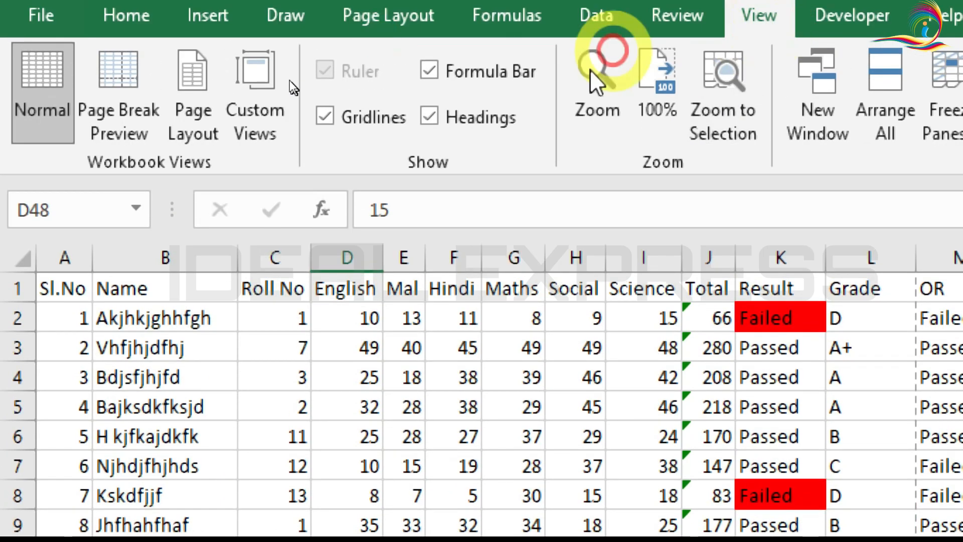
pyautogui.click(104, 92)
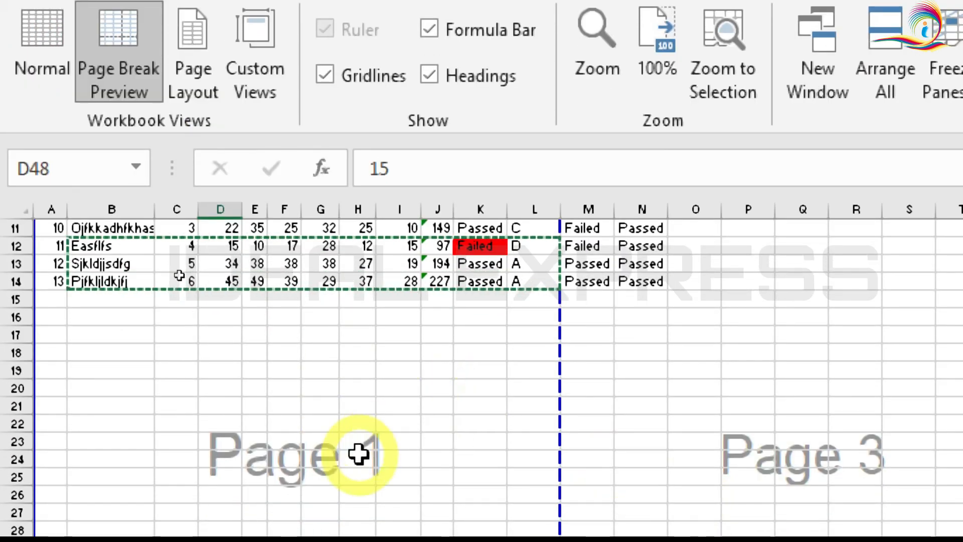
pyautogui.scroll(-12, 359, 453)
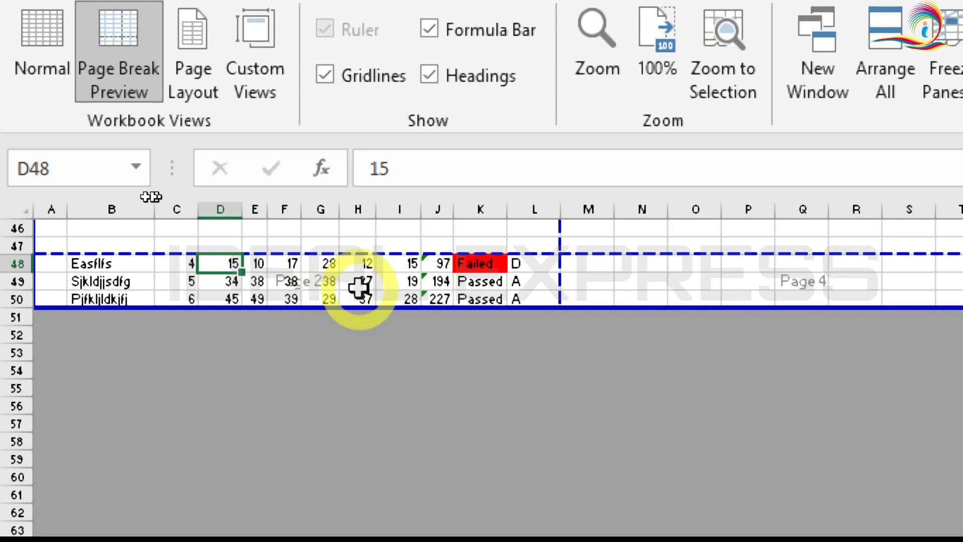
pyautogui.scroll(10, 672, 296)
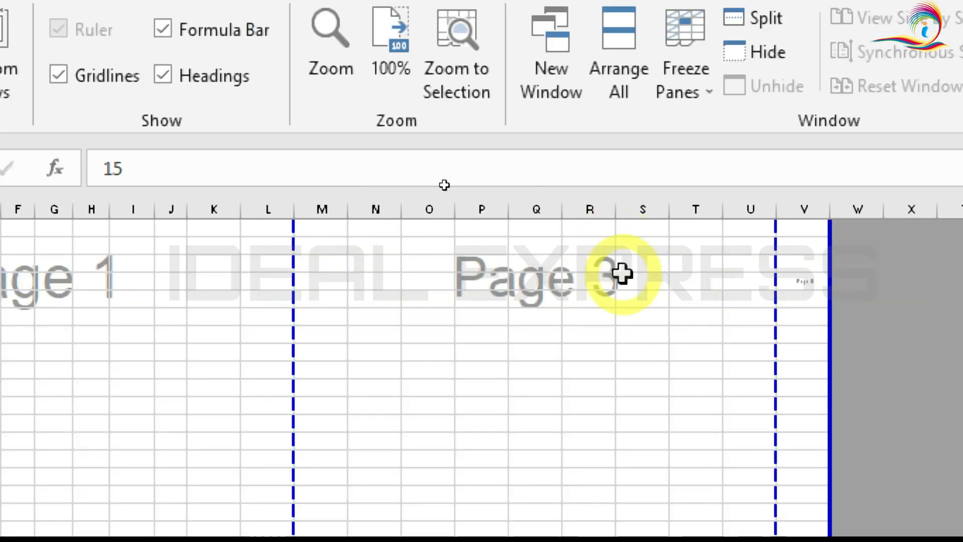
pyautogui.scroll(5, 622, 273)
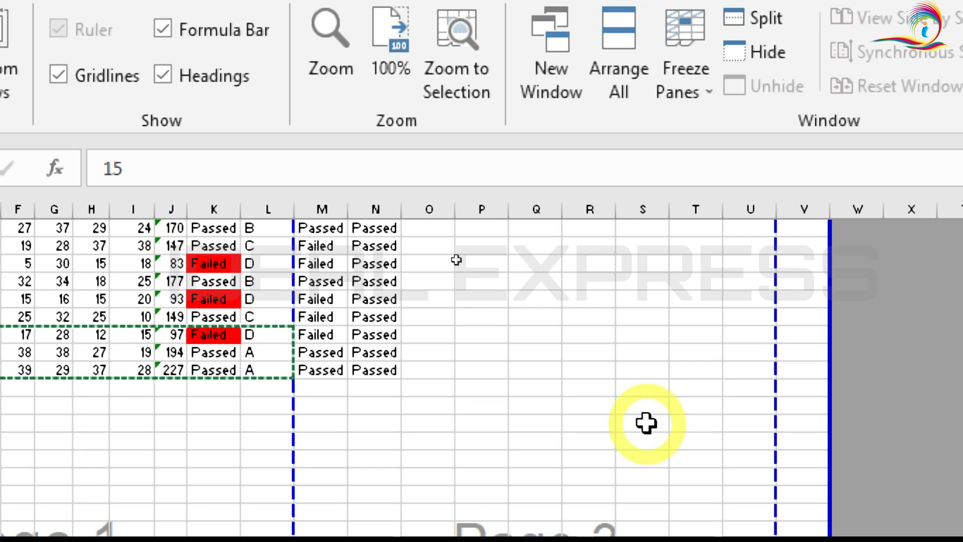
pyautogui.scroll(-1, 13, 418)
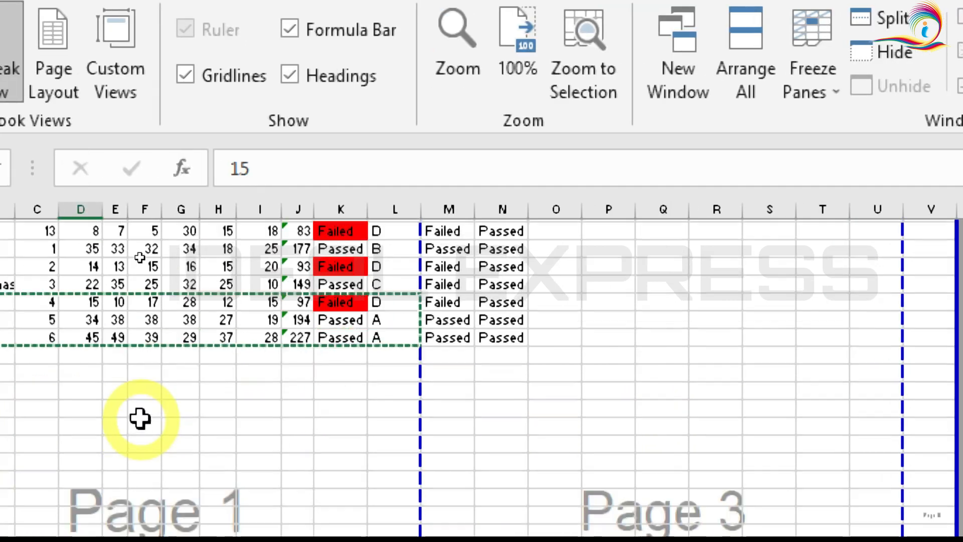
pyautogui.scroll(-10, 139, 418)
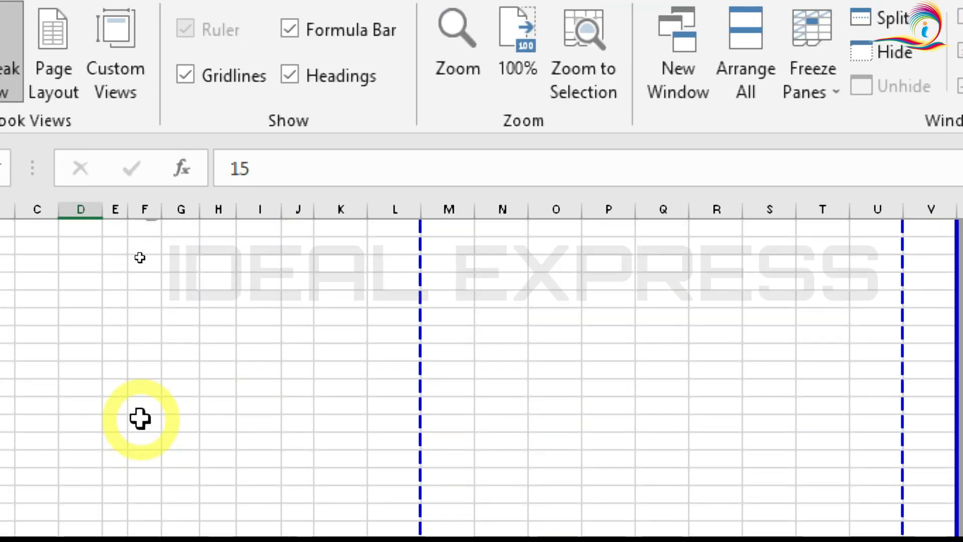
pyautogui.scroll(-5, 140, 418)
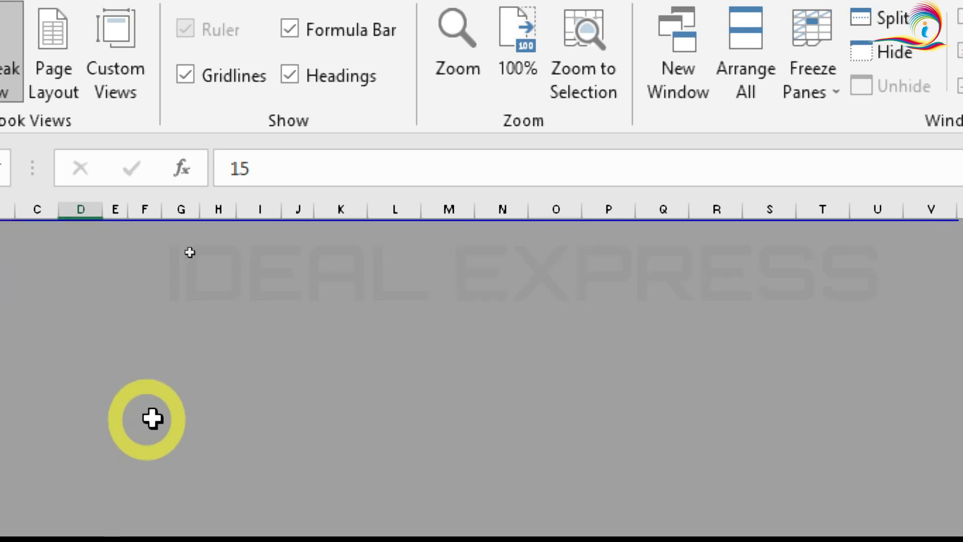
# - Examine in Page Break Preview how the page breaks divide the marks table and the columns beside it
pyautogui.scroll(12, 537, 322)
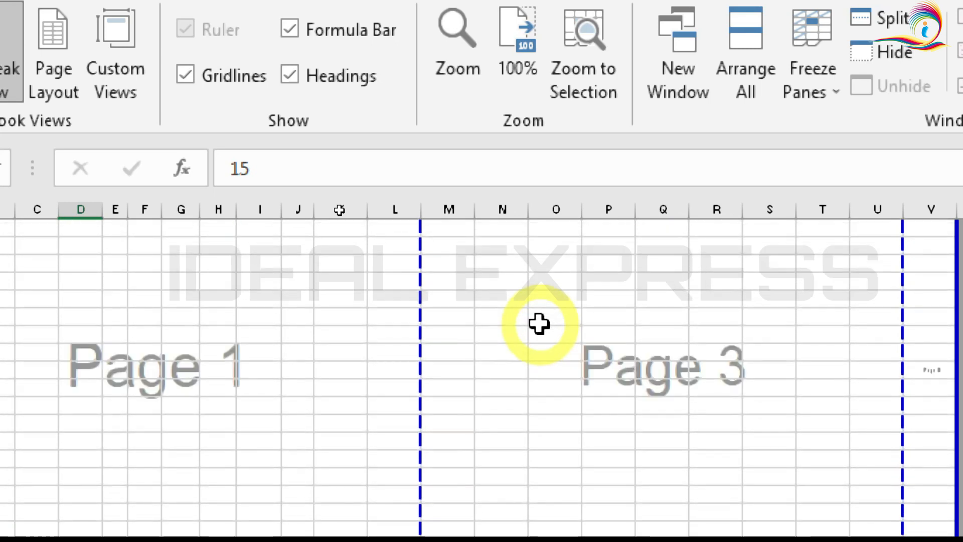
pyautogui.scroll(6, 538, 324)
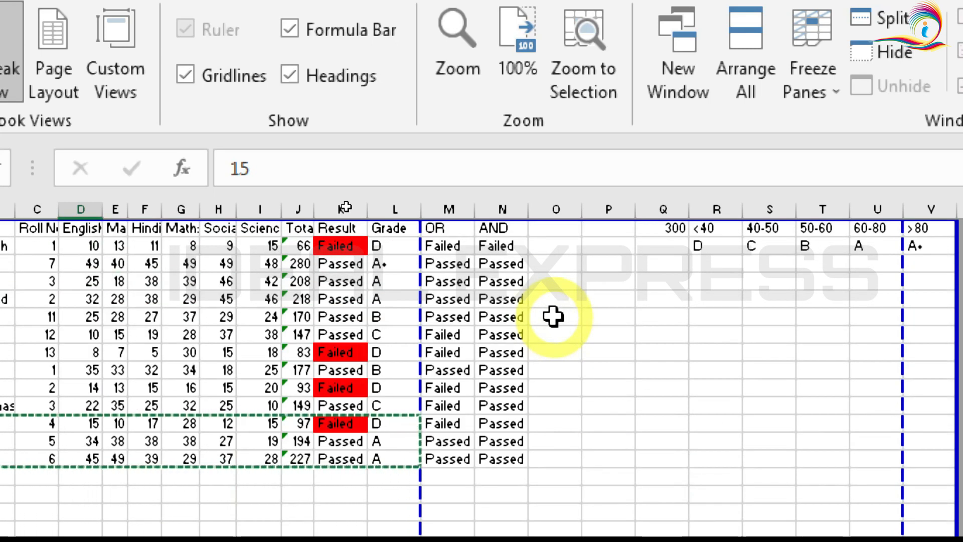
pyautogui.scroll(-4, 257, 410)
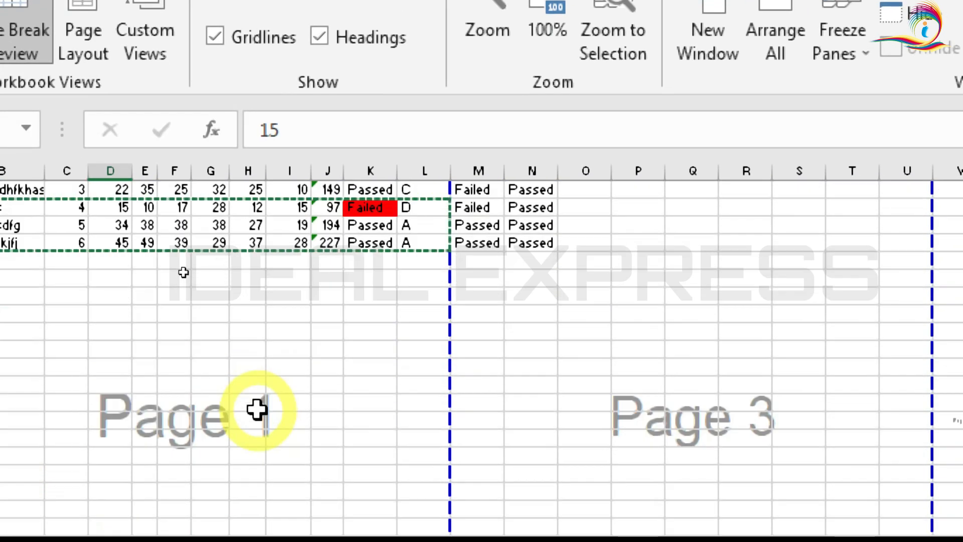
pyautogui.scroll(-3, 256, 410)
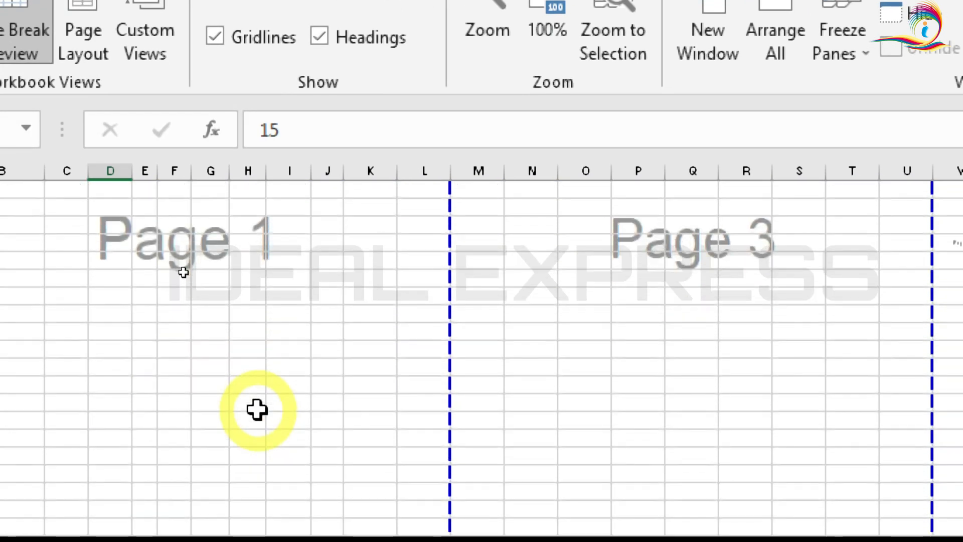
pyautogui.scroll(2, 208, 356)
pyautogui.scroll(5, 208, 357)
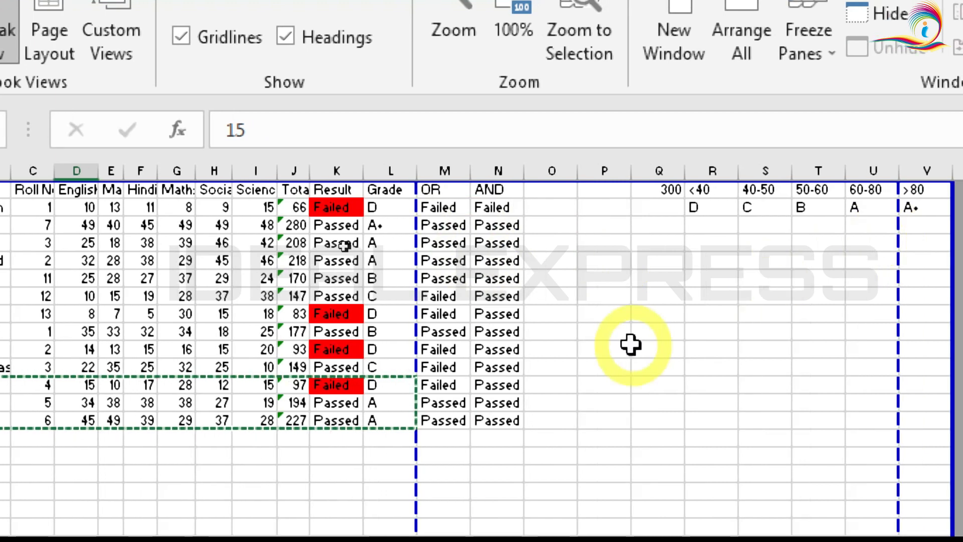
pyautogui.scroll(-3, 526, 361)
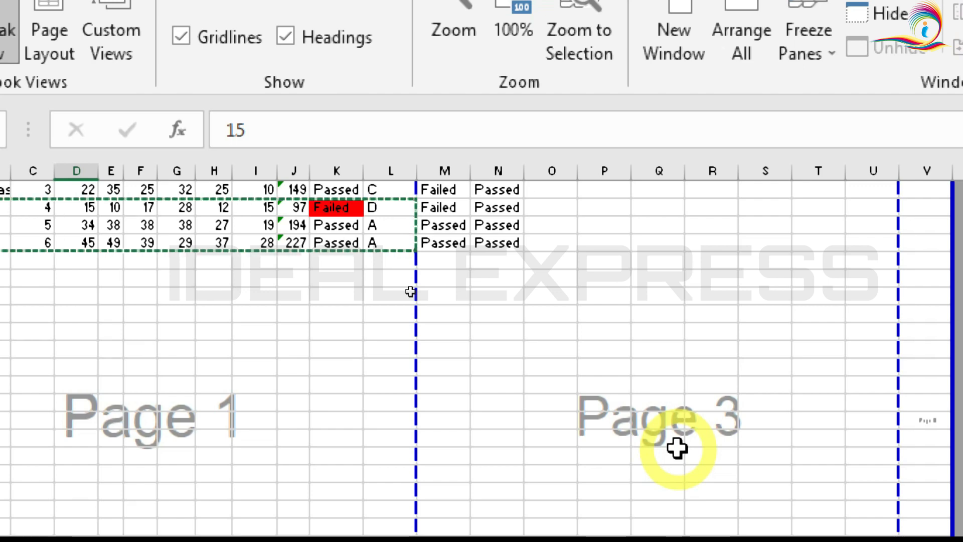
pyautogui.scroll(3, 676, 448)
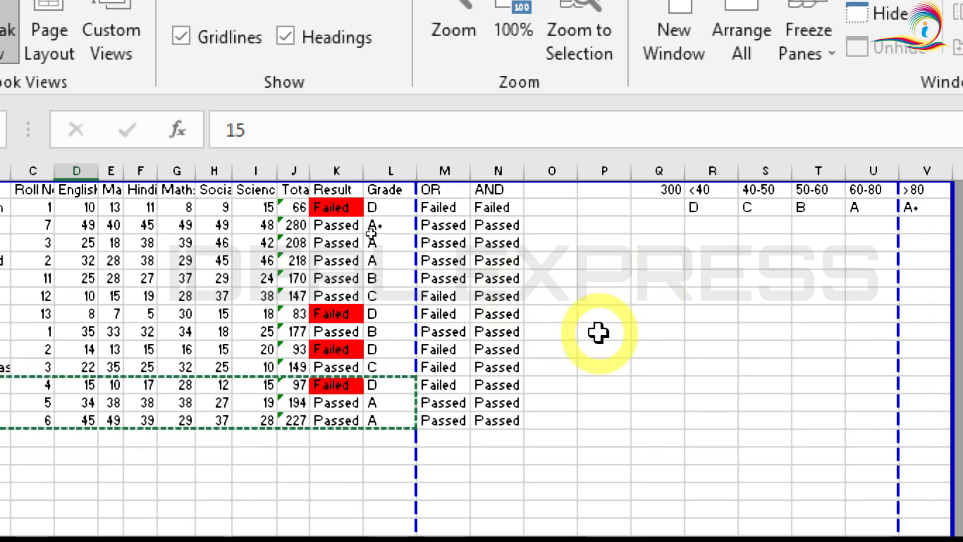
pyautogui.scroll(-3, 356, 442)
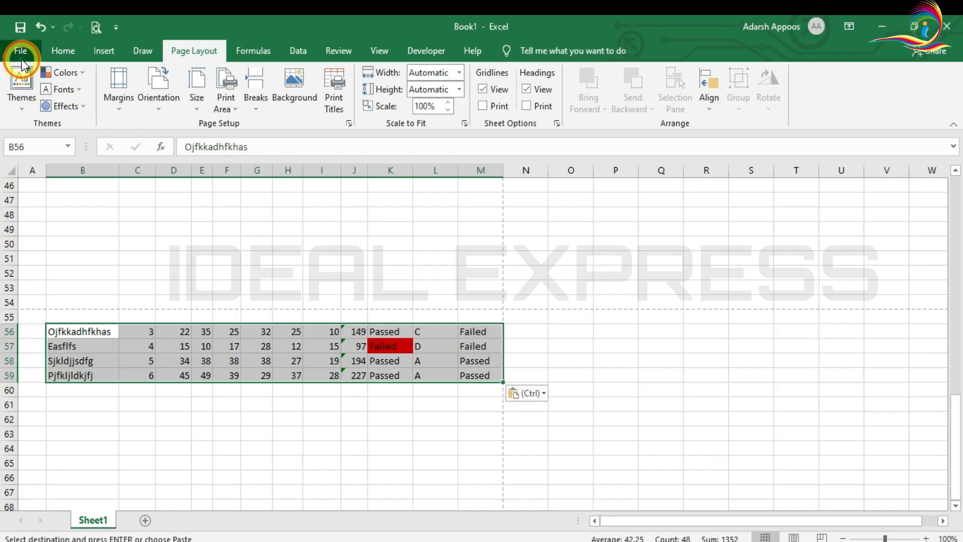
# - Open the print preview, compare the pages holding the marks table and the pasted records, and return to the worksheet
pyautogui.click(19, 50)
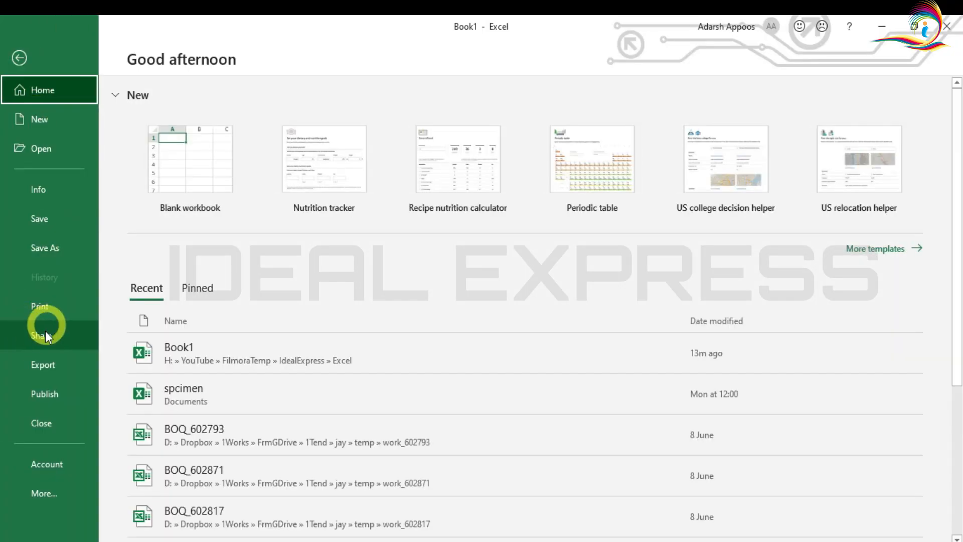
pyautogui.click(50, 305)
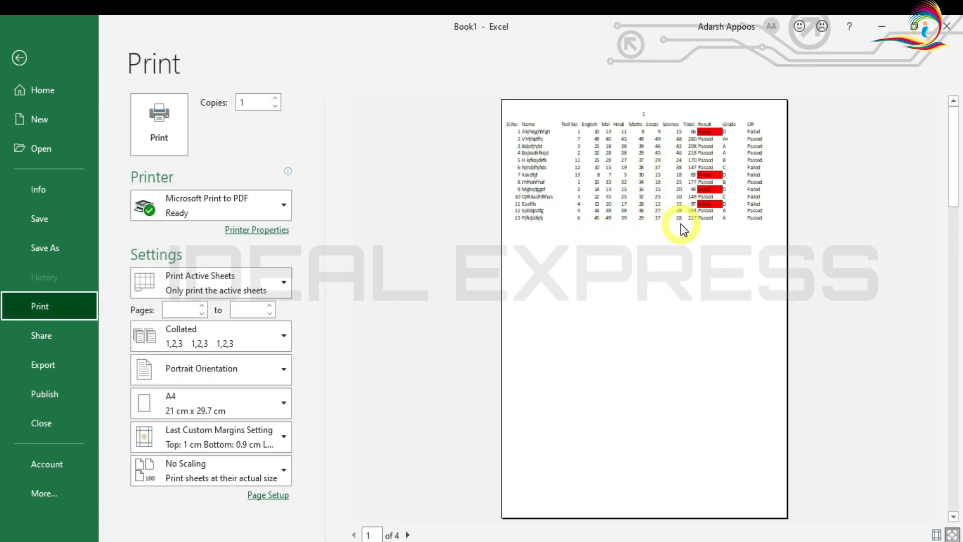
pyautogui.scroll(-2, 683, 229)
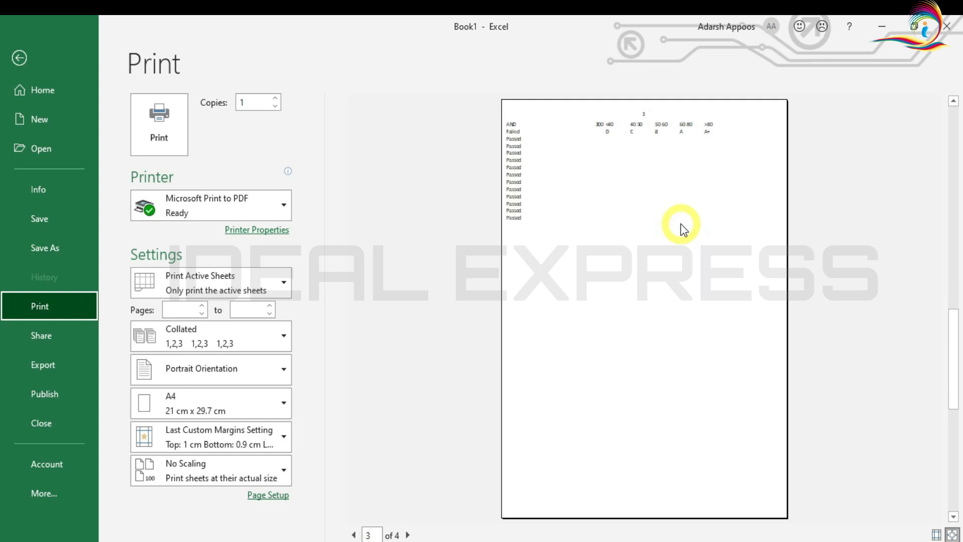
pyautogui.scroll(1, 682, 229)
pyautogui.scroll(1, 681, 224)
pyautogui.scroll(-1, 678, 213)
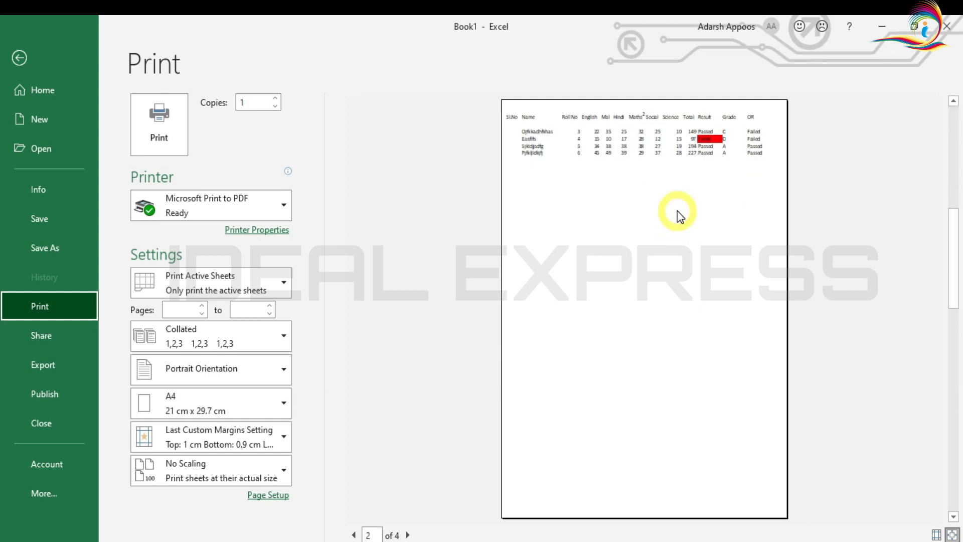
pyautogui.scroll(1, 677, 211)
pyautogui.scroll(-1, 677, 211)
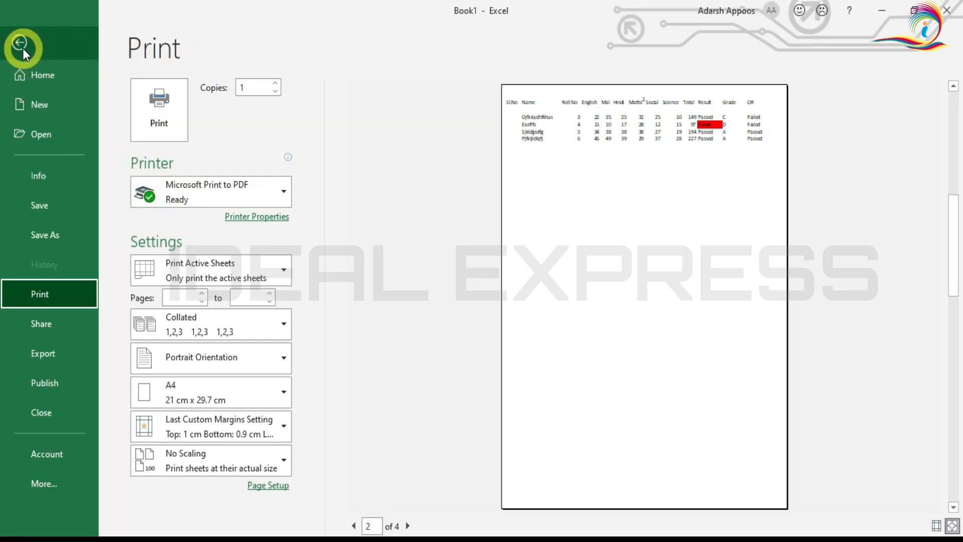
pyautogui.click(21, 45)
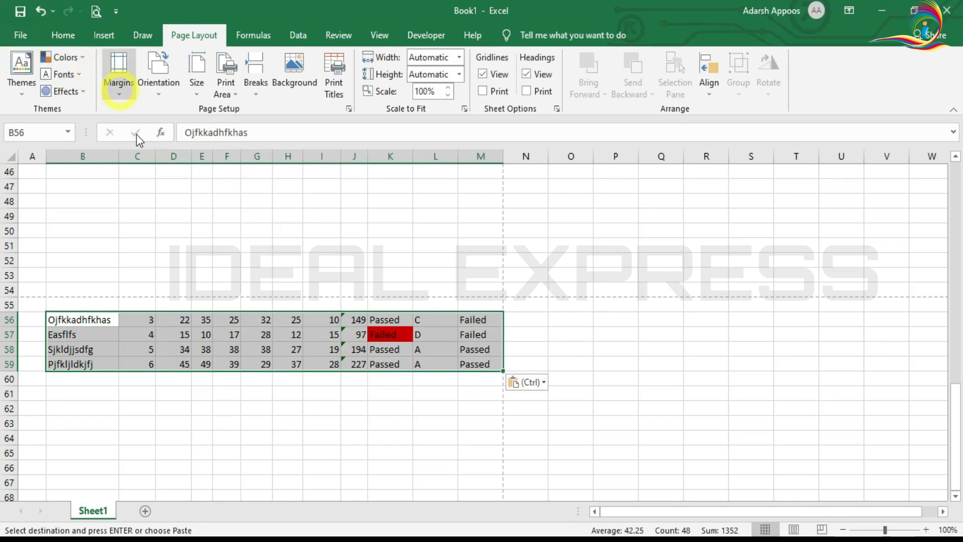
# - Cancel the pending copy selection and return to the marks table at the start of the worksheet
pyautogui.click(266, 263)
pyautogui.scroll(1, 347, 265)
pyautogui.scroll(14, 347, 266)
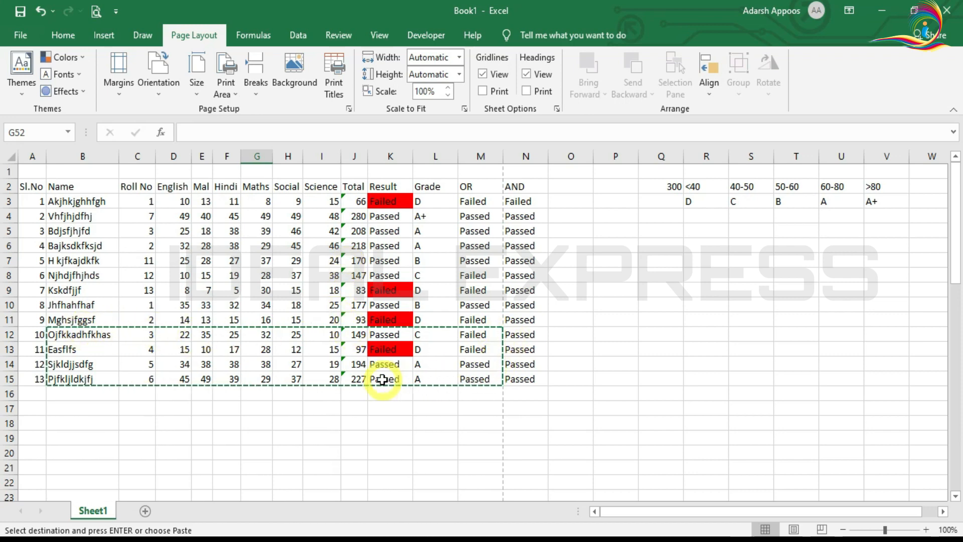
pyautogui.press('Escape')
pyautogui.scroll(7, 382, 379)
pyautogui.scroll(7, 382, 380)
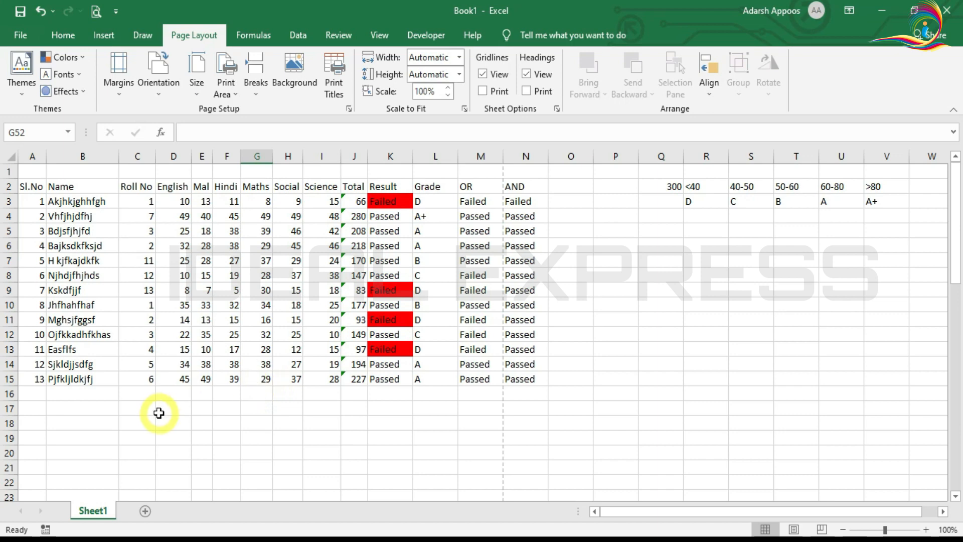
# - Open the print settings and review the available printers, keeping Microsoft Print to PDF
pyautogui.click(20, 34)
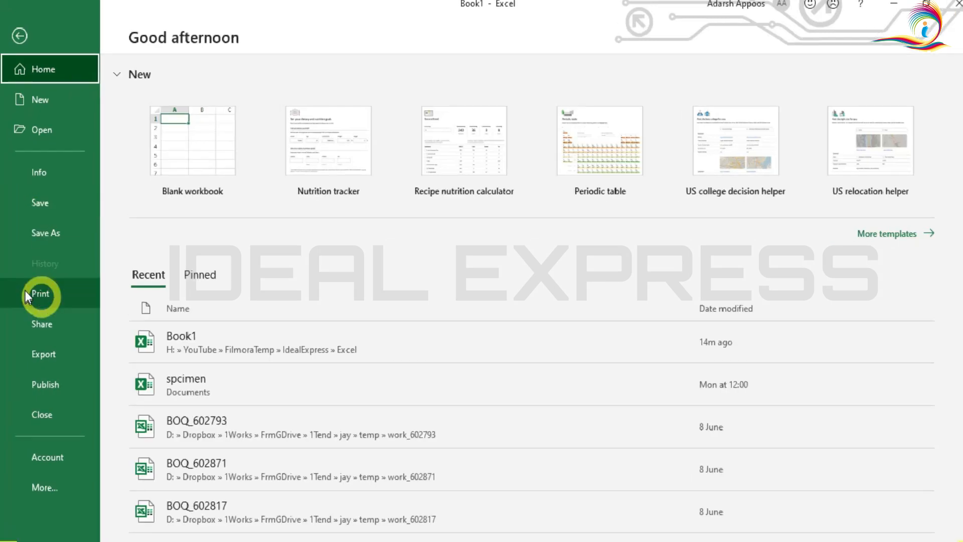
pyautogui.click(38, 291)
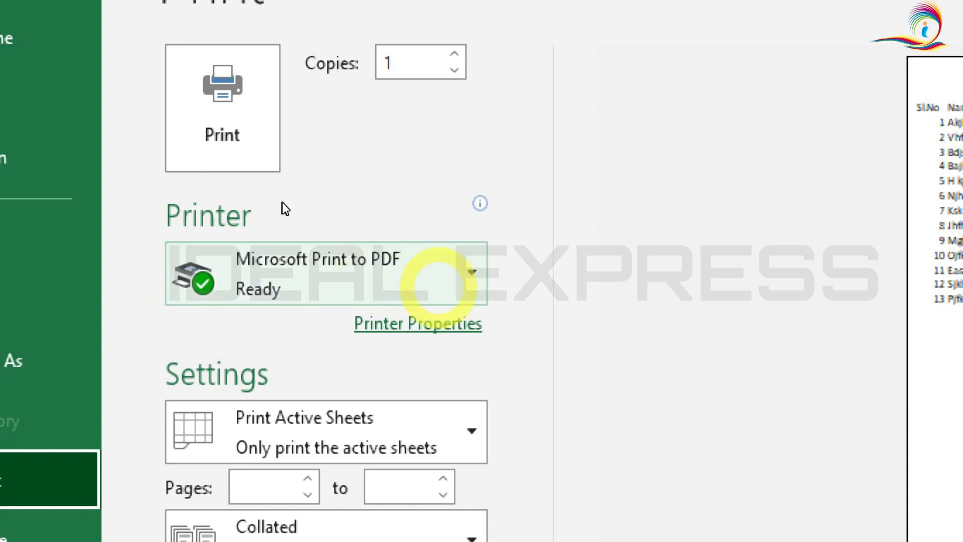
pyautogui.click(457, 273)
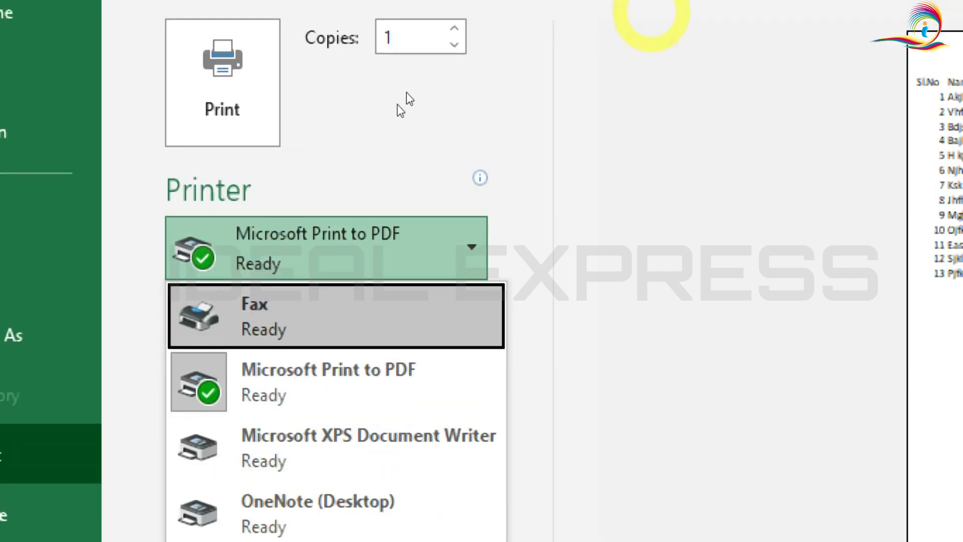
pyautogui.click(316, 217)
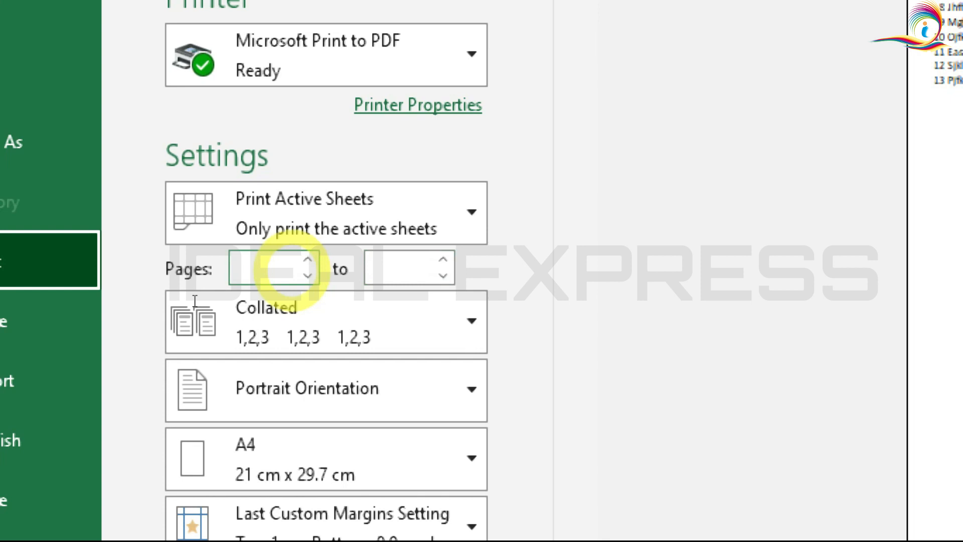
# - Try a print page range of 1 to 5, clear the end page, and return to the worksheet
pyautogui.click(292, 271)
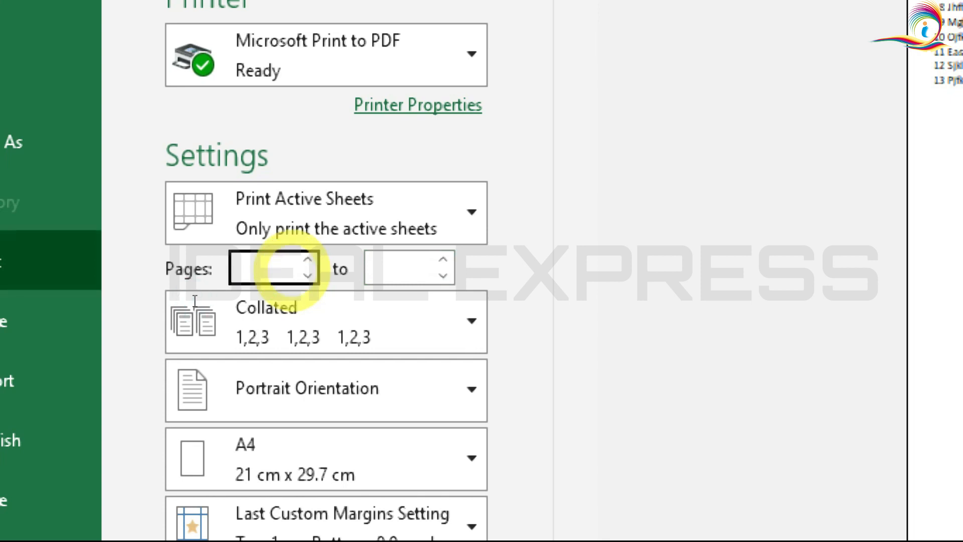
pyautogui.write('1')
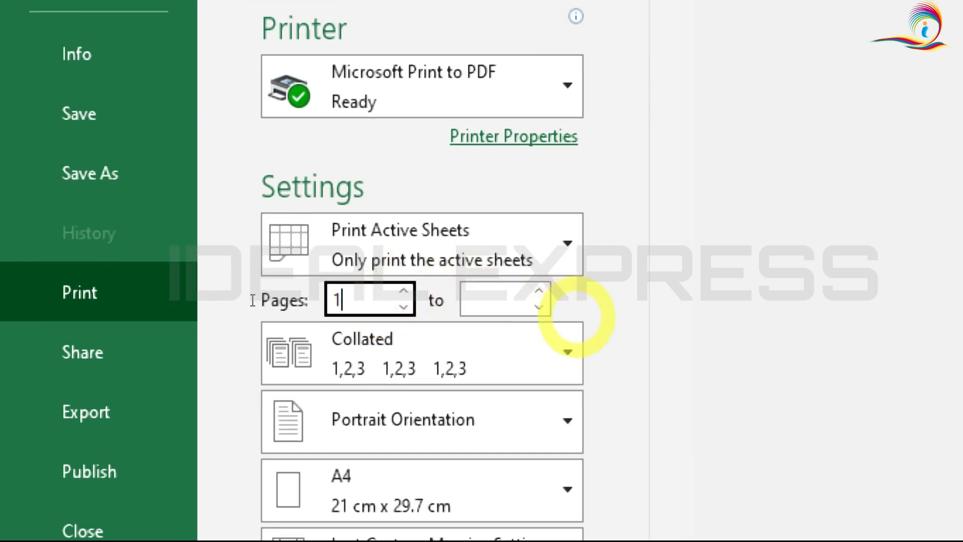
pyautogui.click(476, 297)
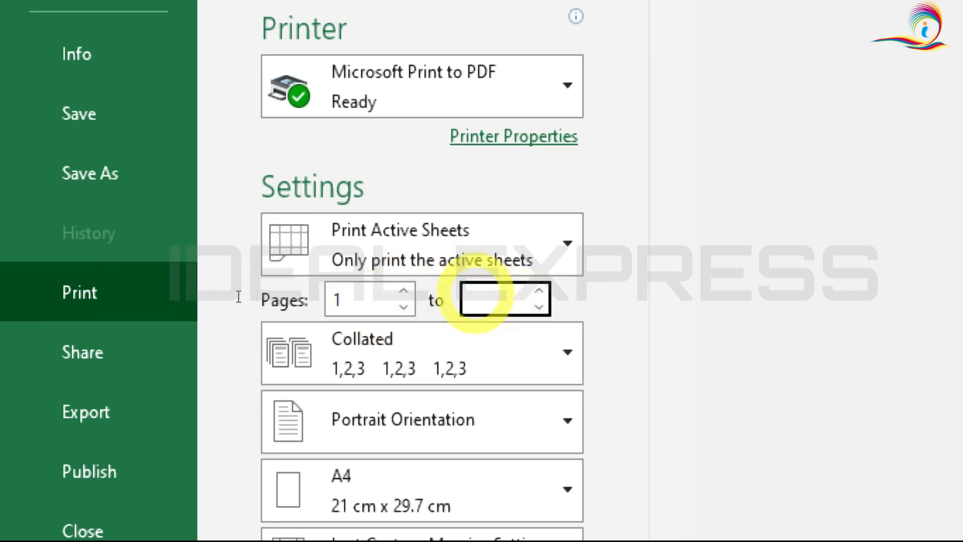
pyautogui.write('5')
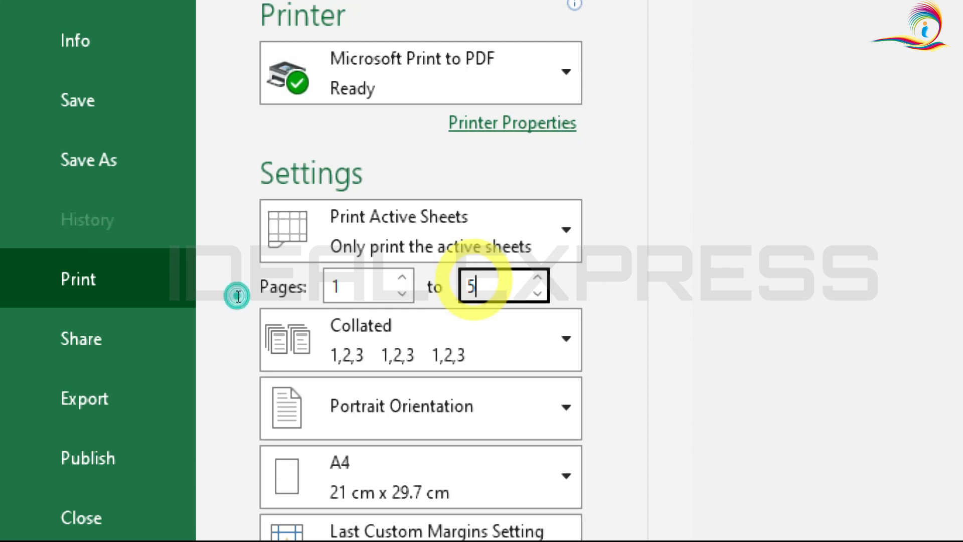
pyautogui.moveTo(476, 281); pyautogui.dragTo(450, 284)
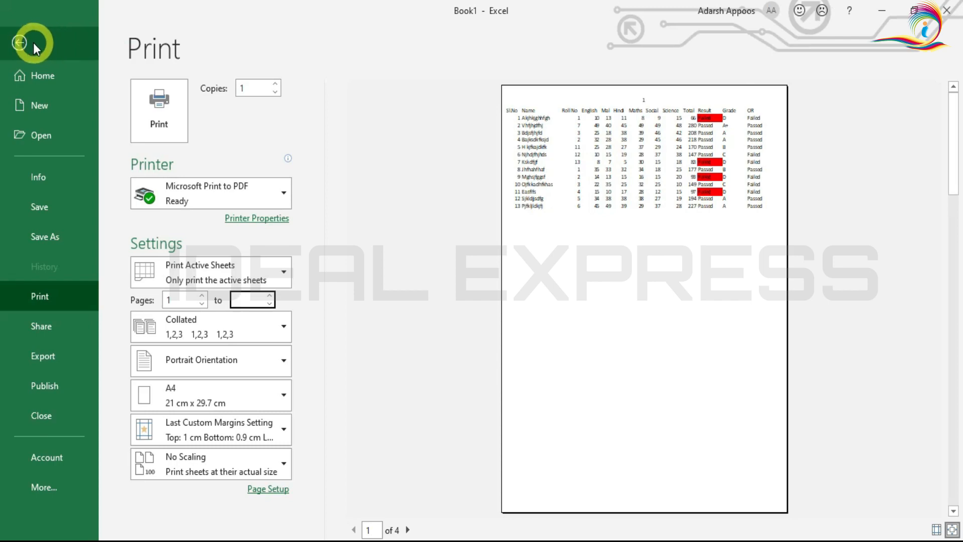
pyautogui.click(20, 44)
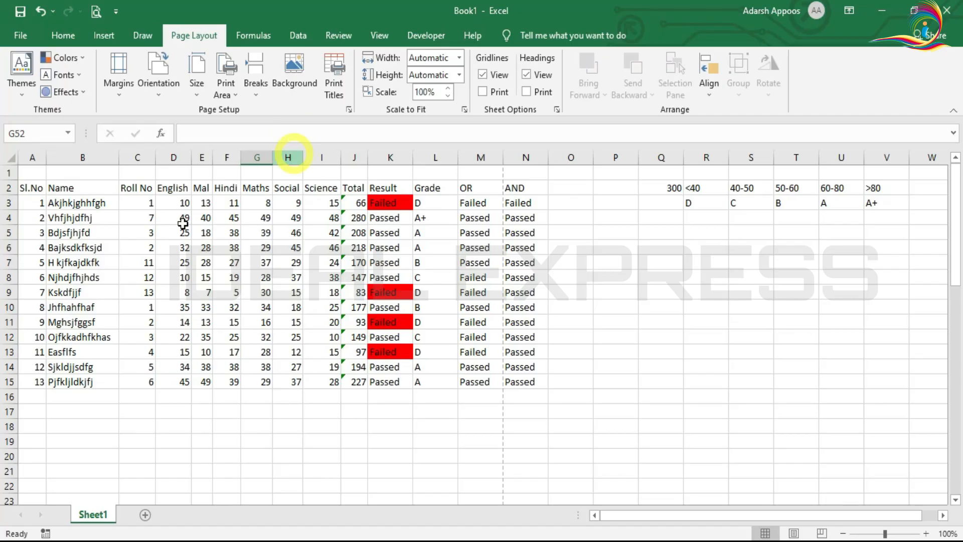
# - Apply All Borders to the marks table in A2:M15, from the Sl.No column through the OR column
pyautogui.moveTo(21, 187); pyautogui.dragTo(469, 383)
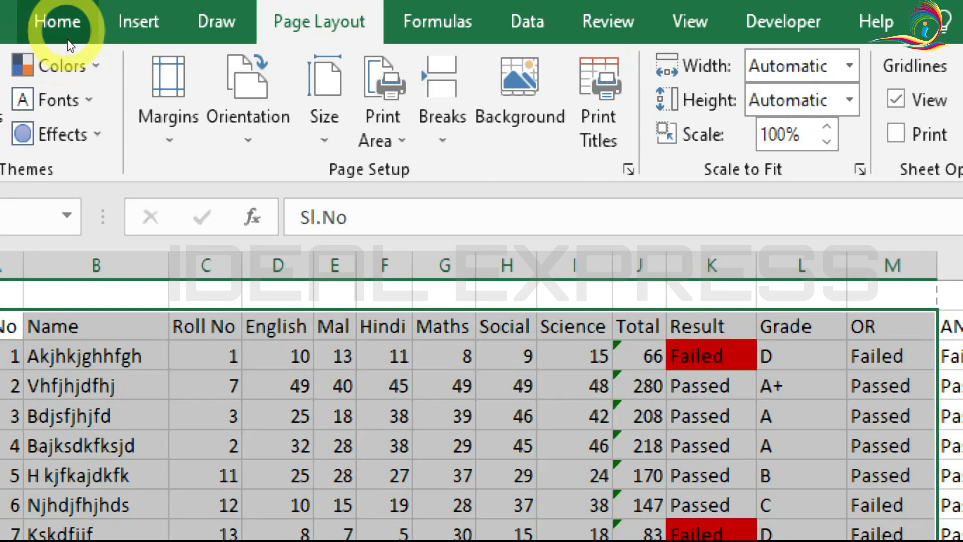
pyautogui.click(64, 37)
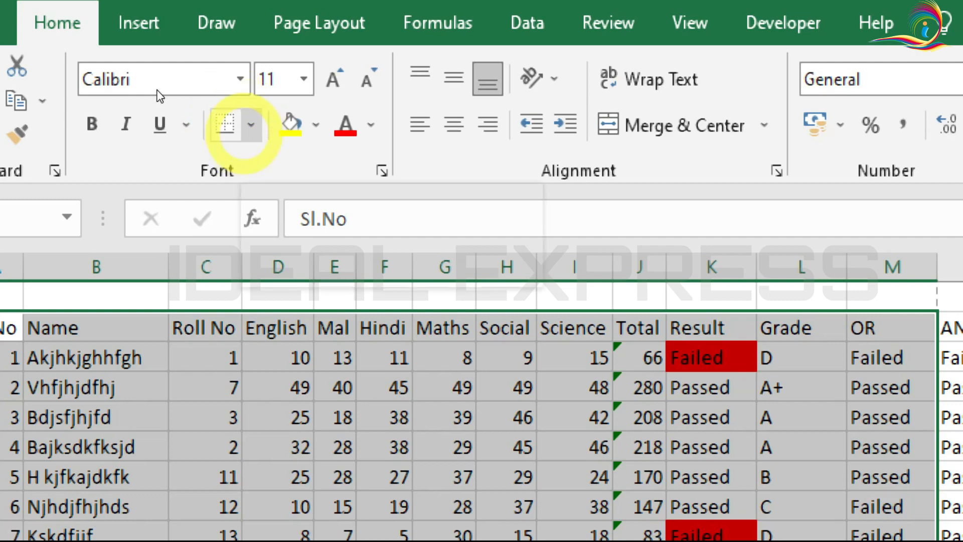
pyautogui.click(251, 125)
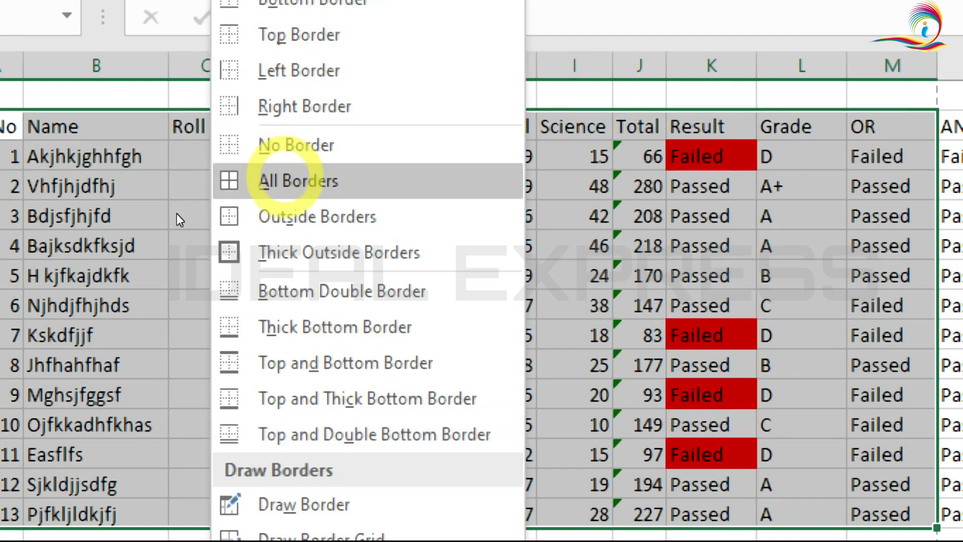
pyautogui.click(285, 177)
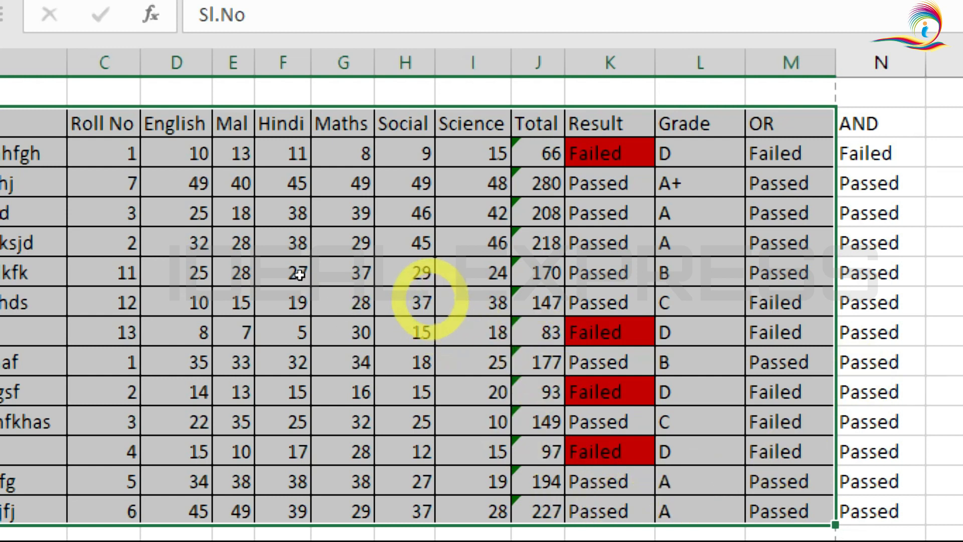
# - Open the cell formatting for the marks table and set a dotted line style on its top, left and inner vertical borders
pyautogui.rightClick(429, 298)
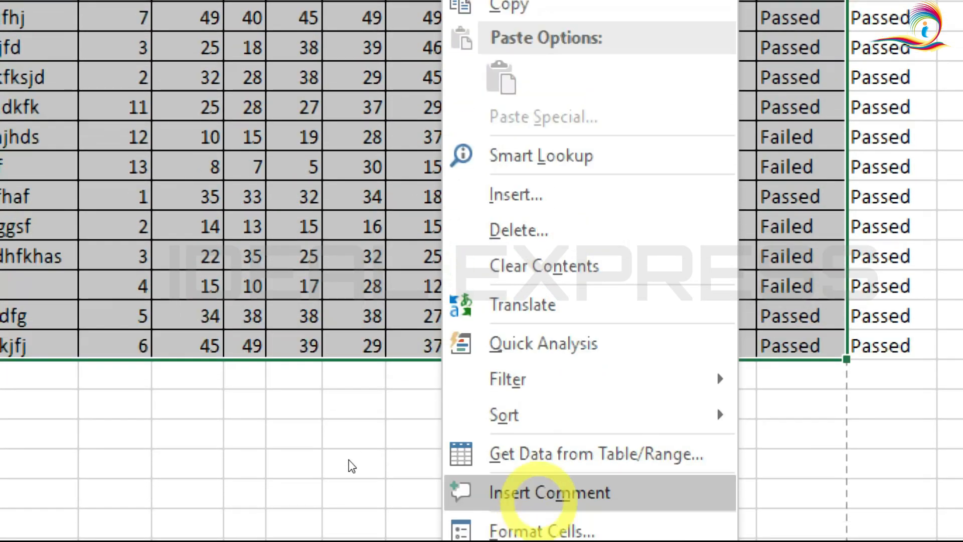
pyautogui.click(534, 522)
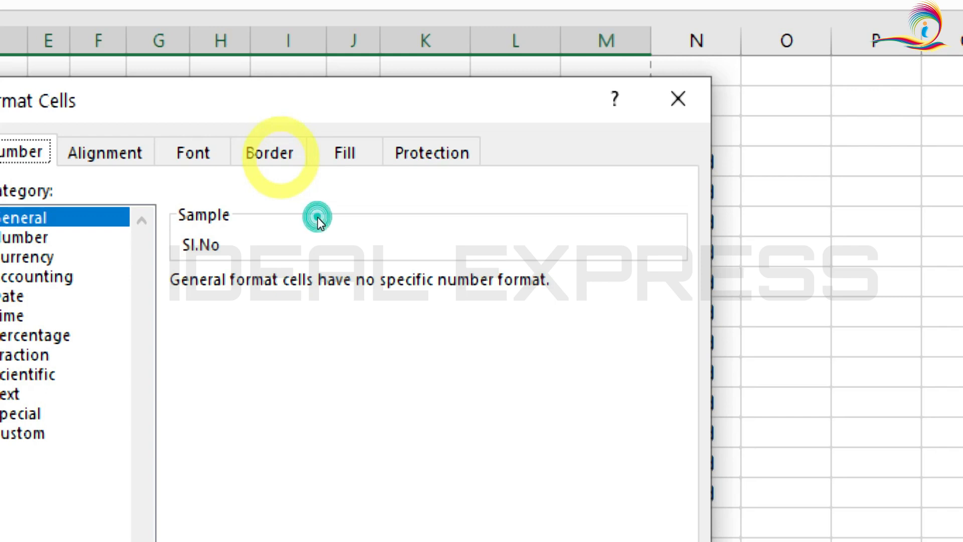
pyautogui.click(269, 152)
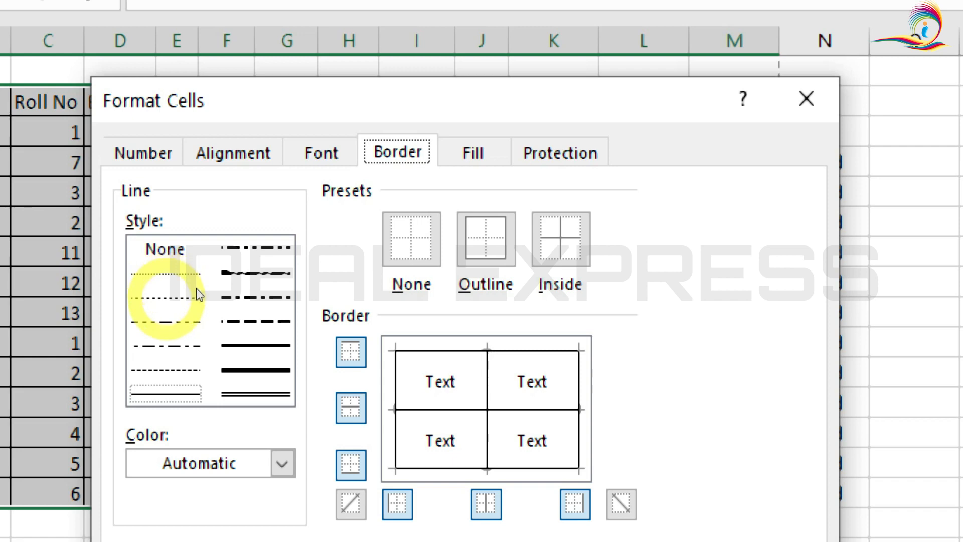
pyautogui.click(197, 288)
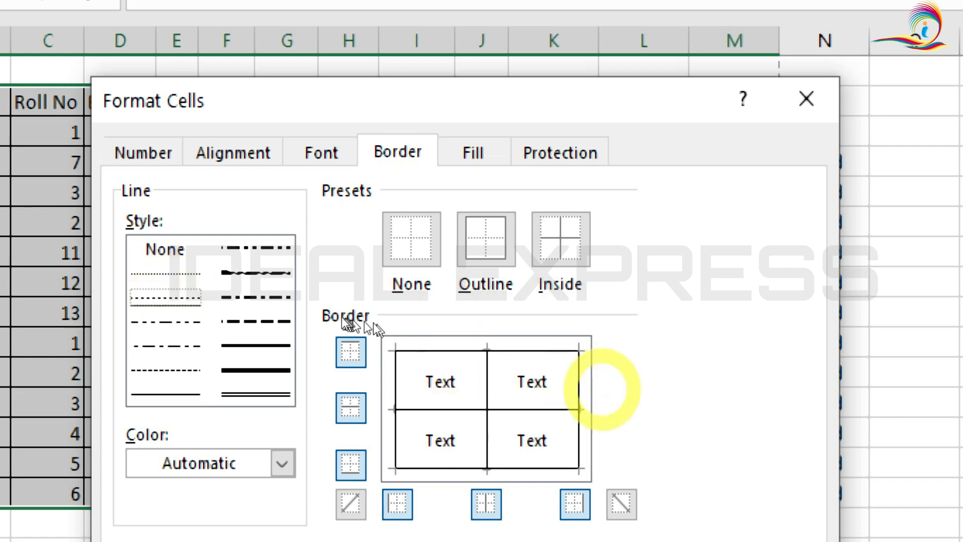
pyautogui.click(416, 351)
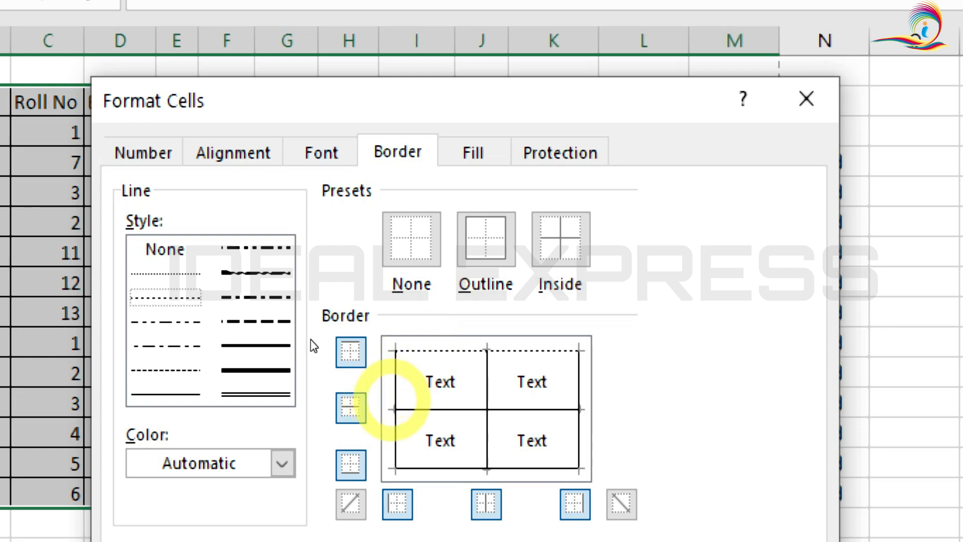
pyautogui.click(394, 396)
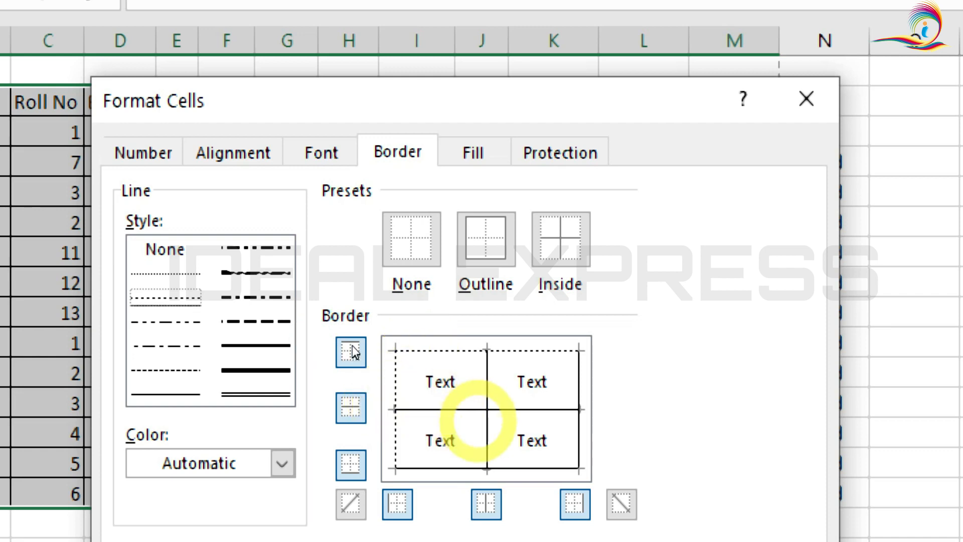
pyautogui.click(487, 403)
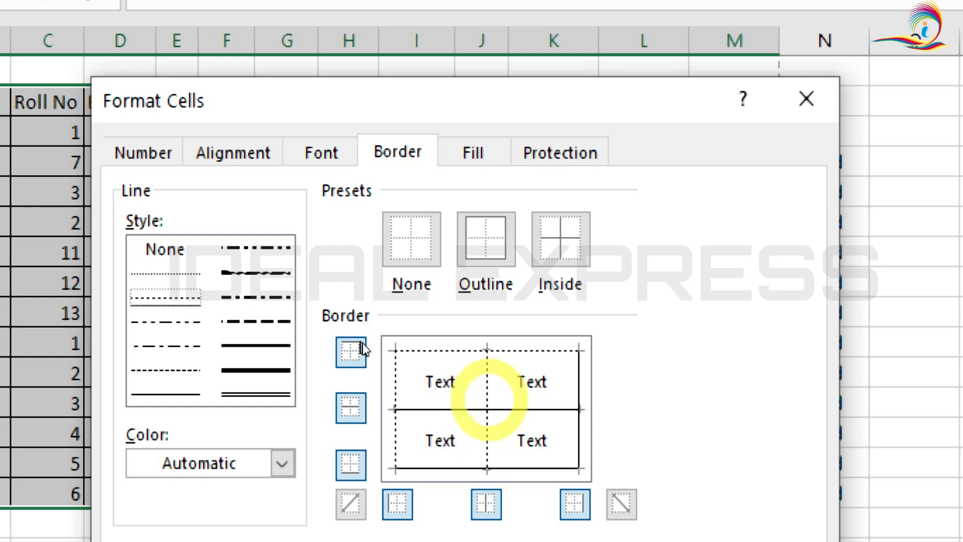
pyautogui.click(486, 401)
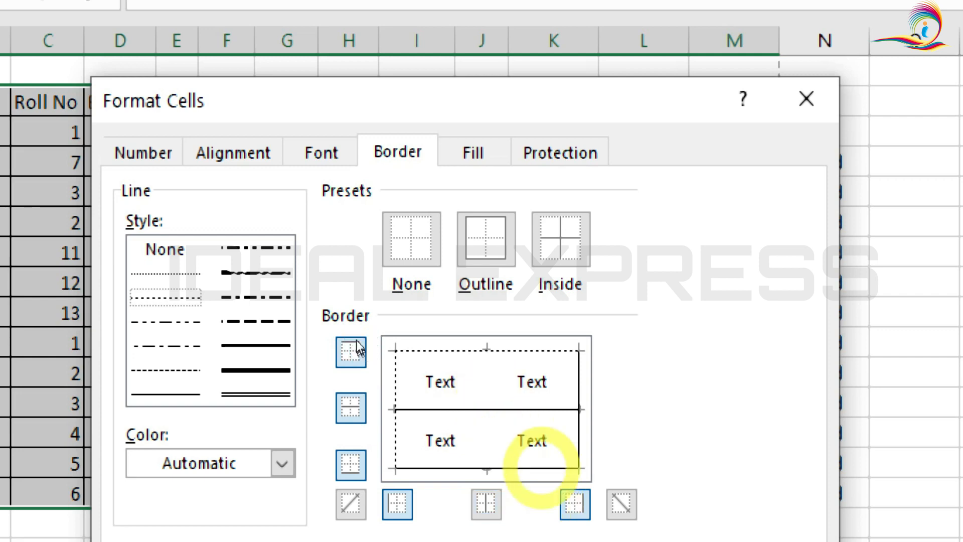
pyautogui.click(487, 395)
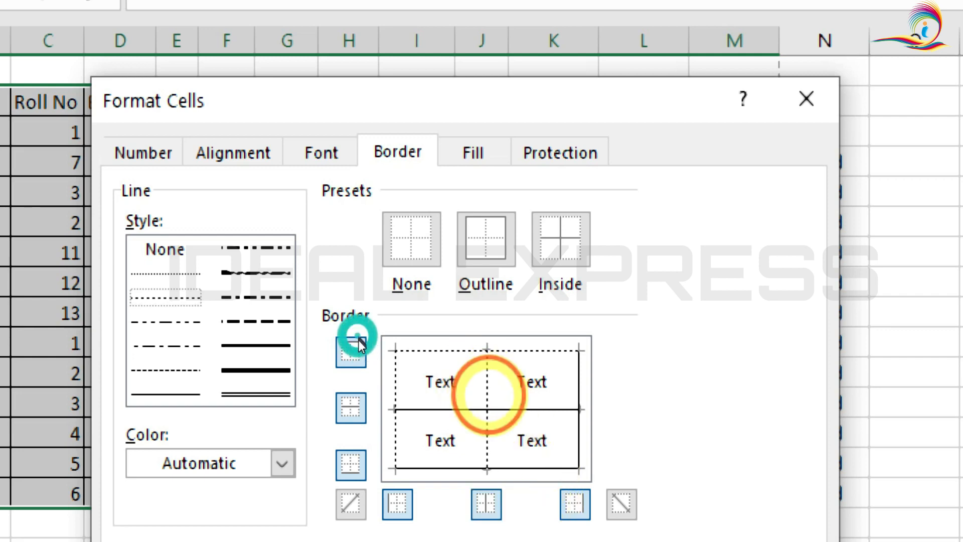
# - Set the same dotted line on the table's inner horizontal, right and bottom borders, and apply the border formatting
pyautogui.click(381, 347)
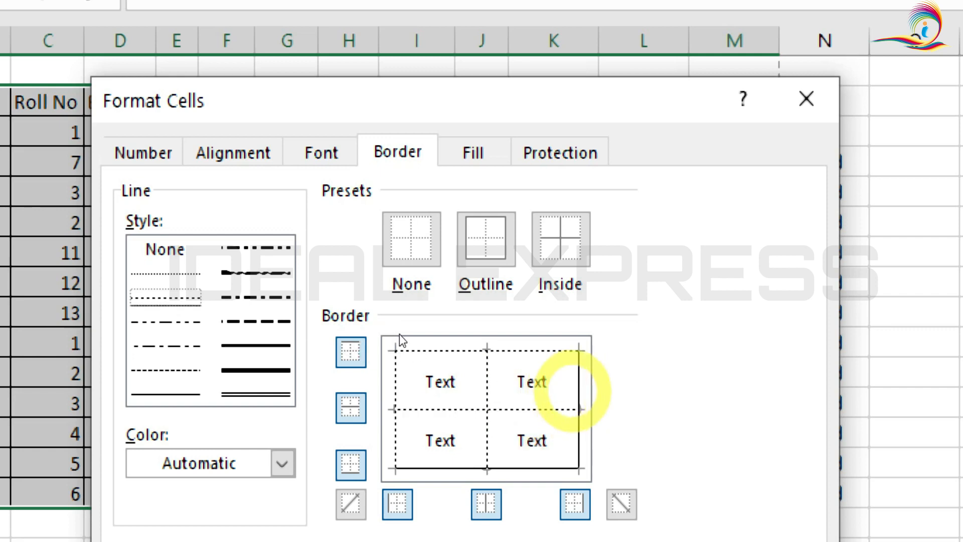
pyautogui.click(401, 331)
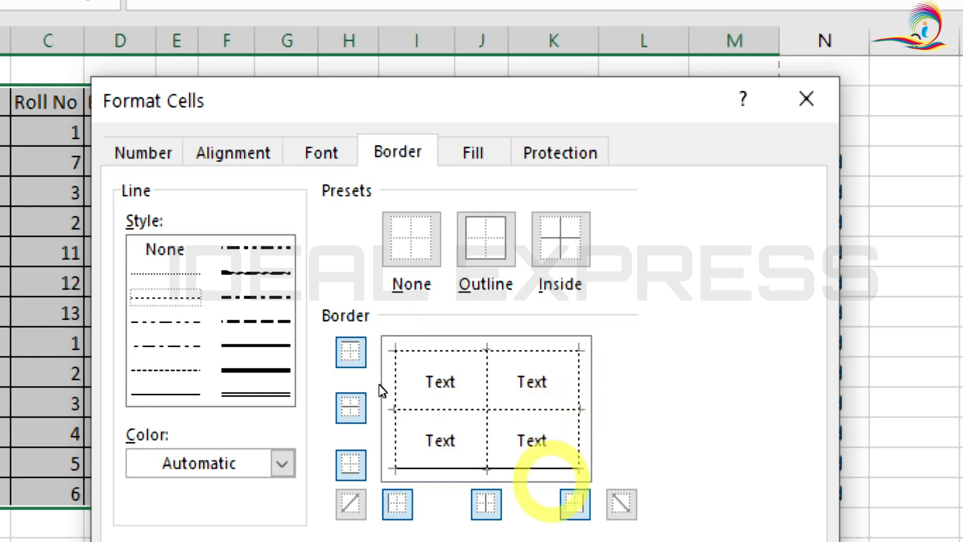
pyautogui.click(537, 466)
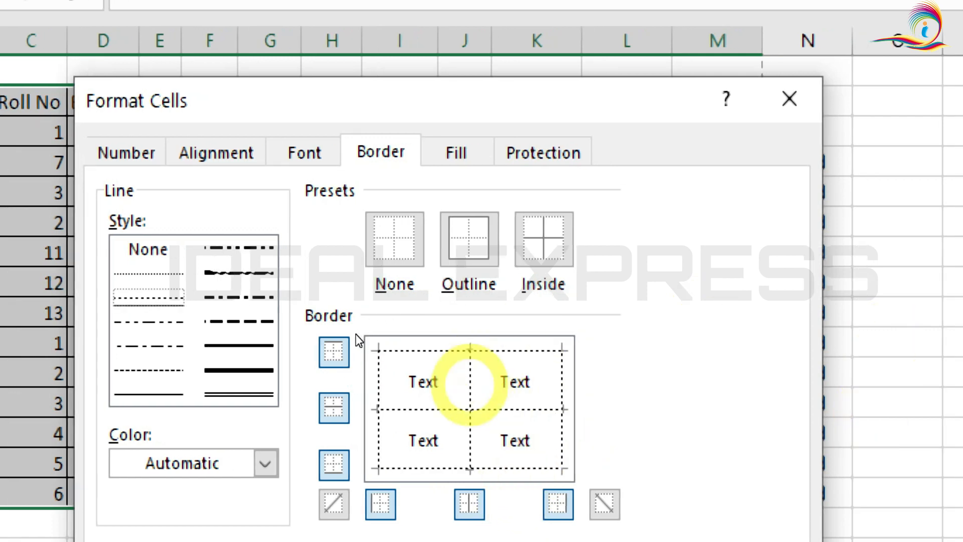
pyautogui.click(470, 383)
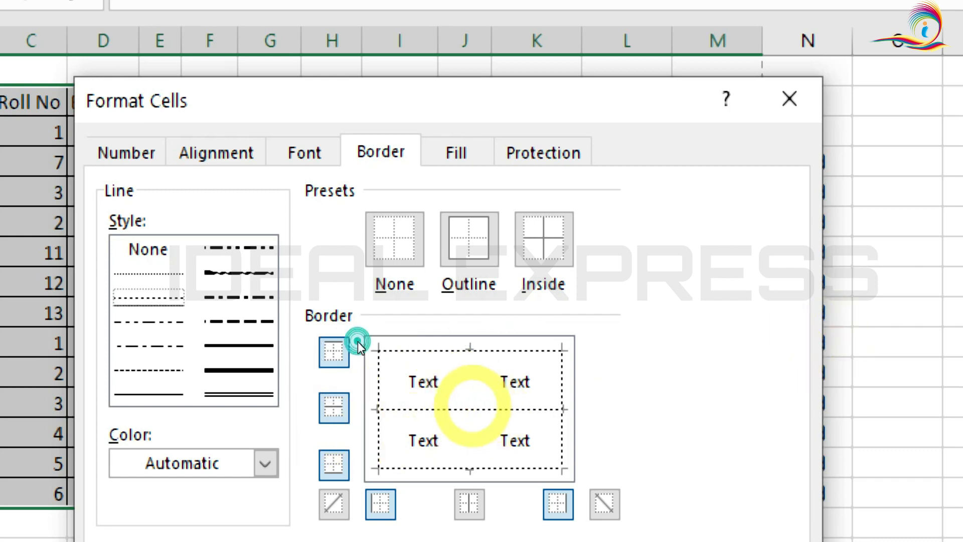
pyautogui.click(466, 348)
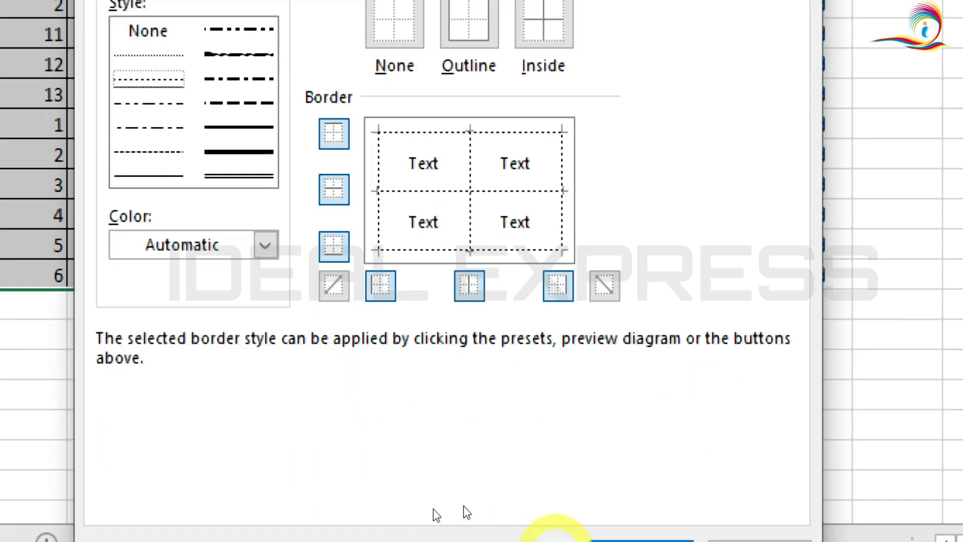
pyautogui.click(596, 541)
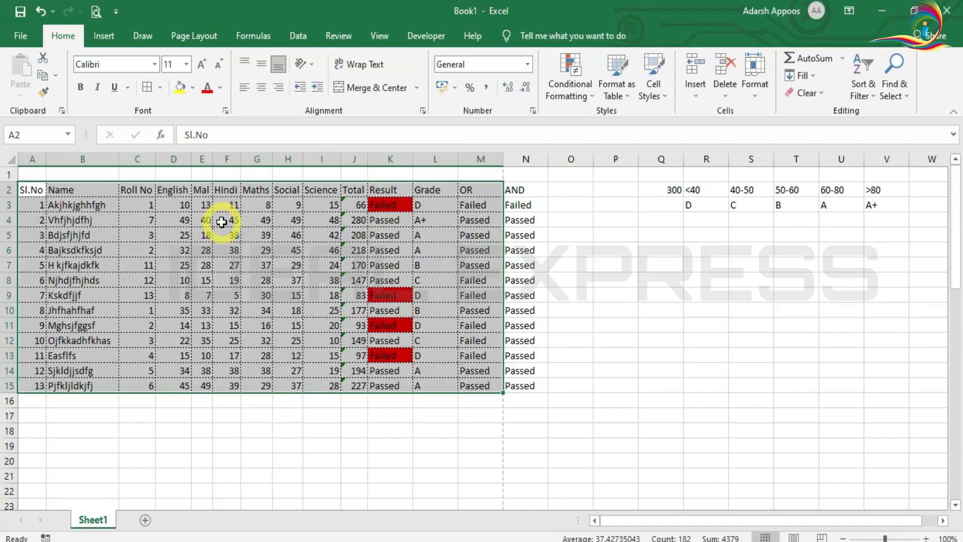
# - Open the print preview to check the dotted borders on the marks table
pyautogui.click(20, 38)
pyautogui.click(31, 298)
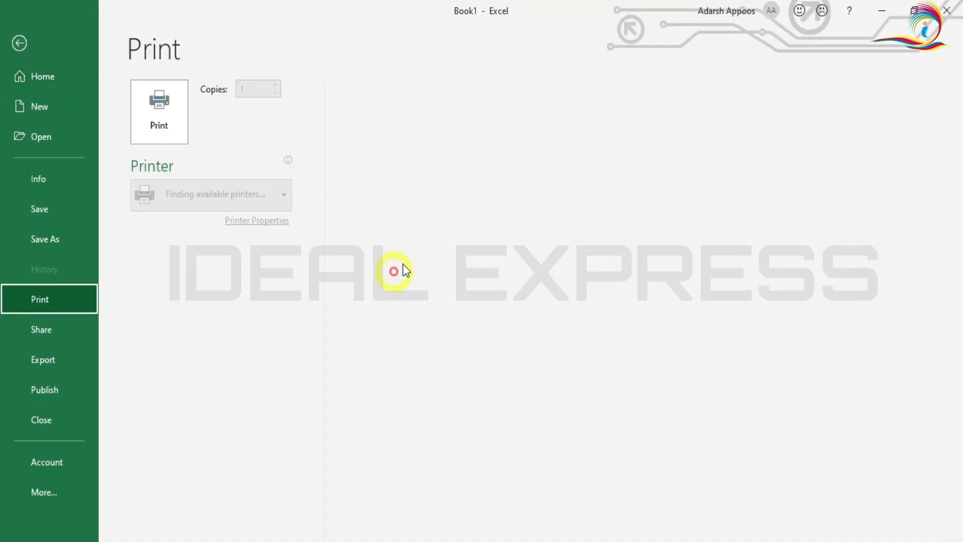